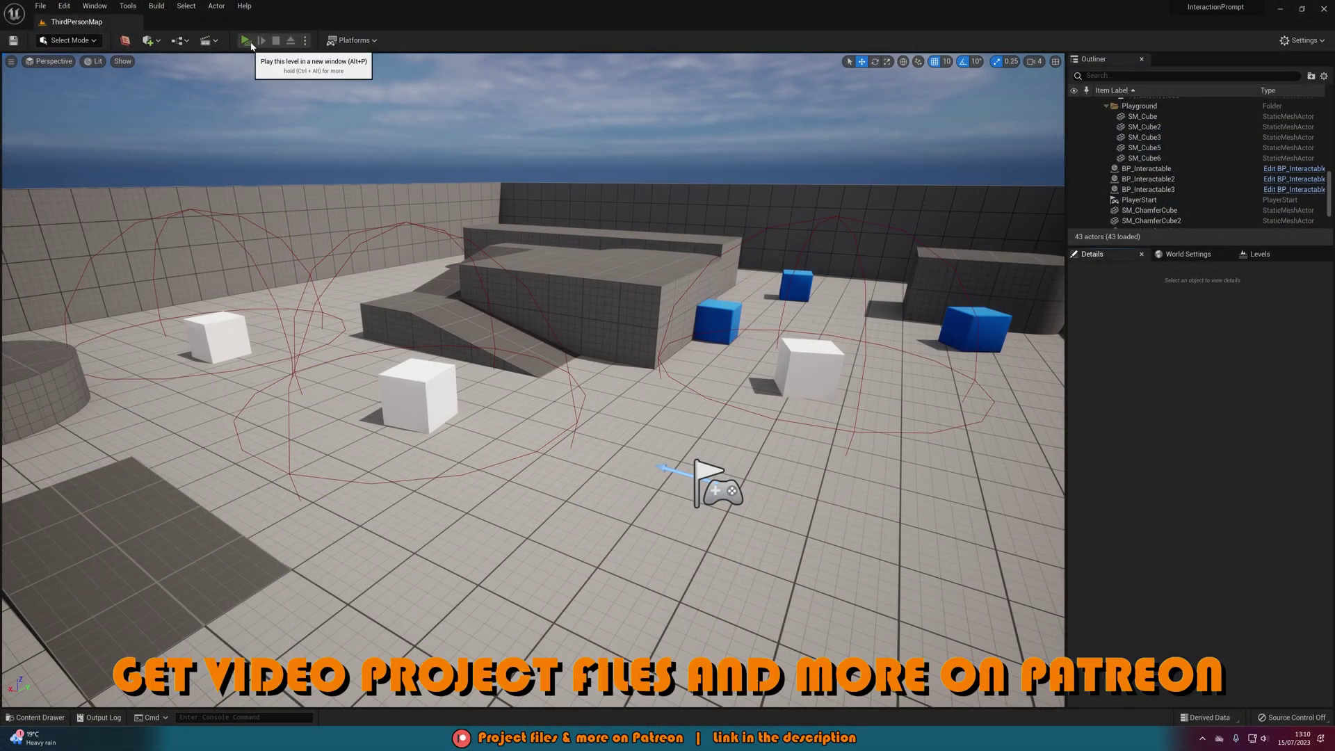
- Play the level in a new window and move the character in and out of the nearest white cube's range to test its interaction prompt
left_click(246, 40)
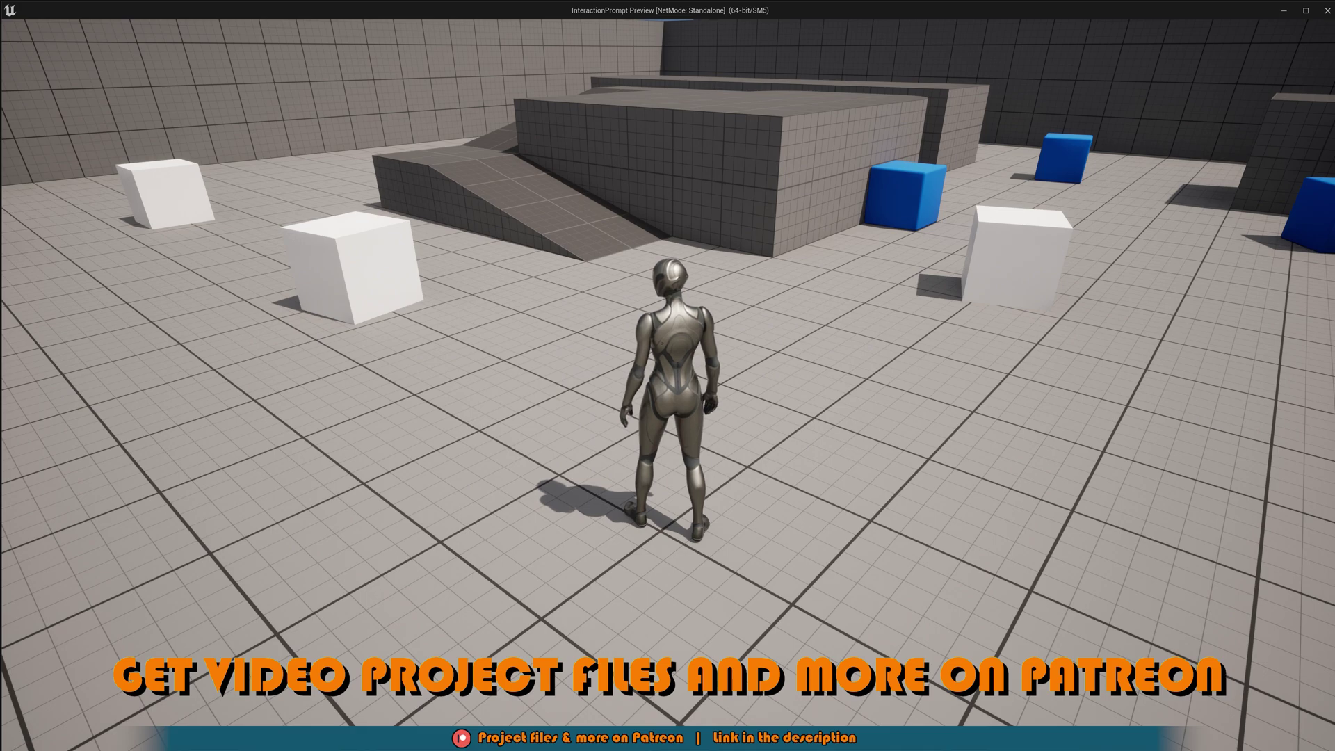
key("s")
key("w")
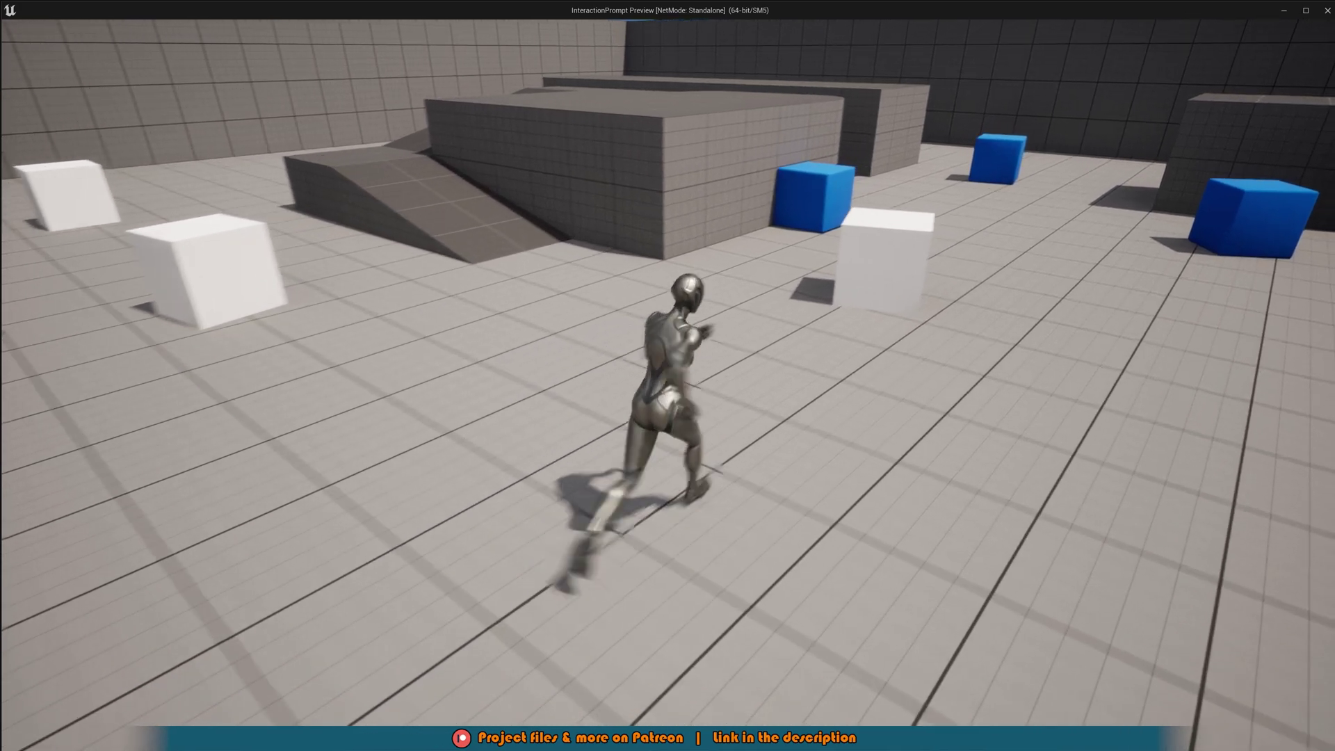
key("w")
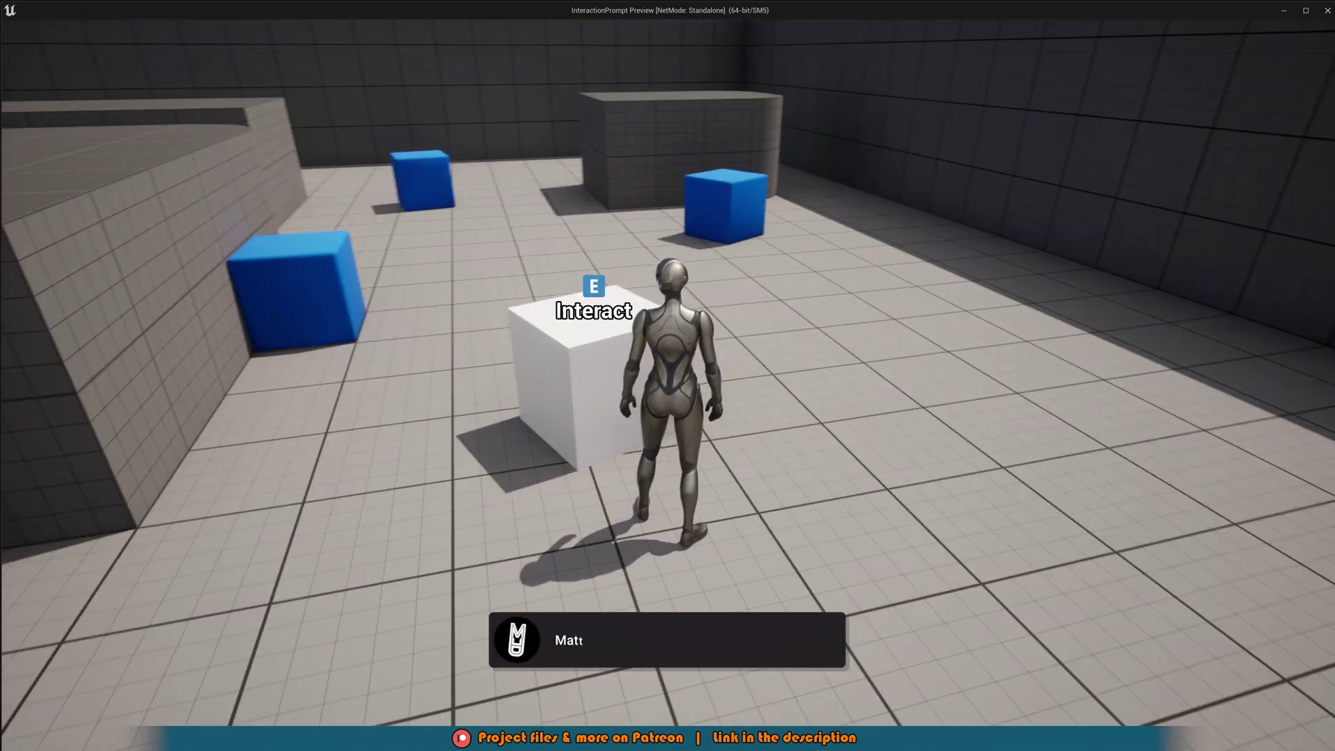
key("d")
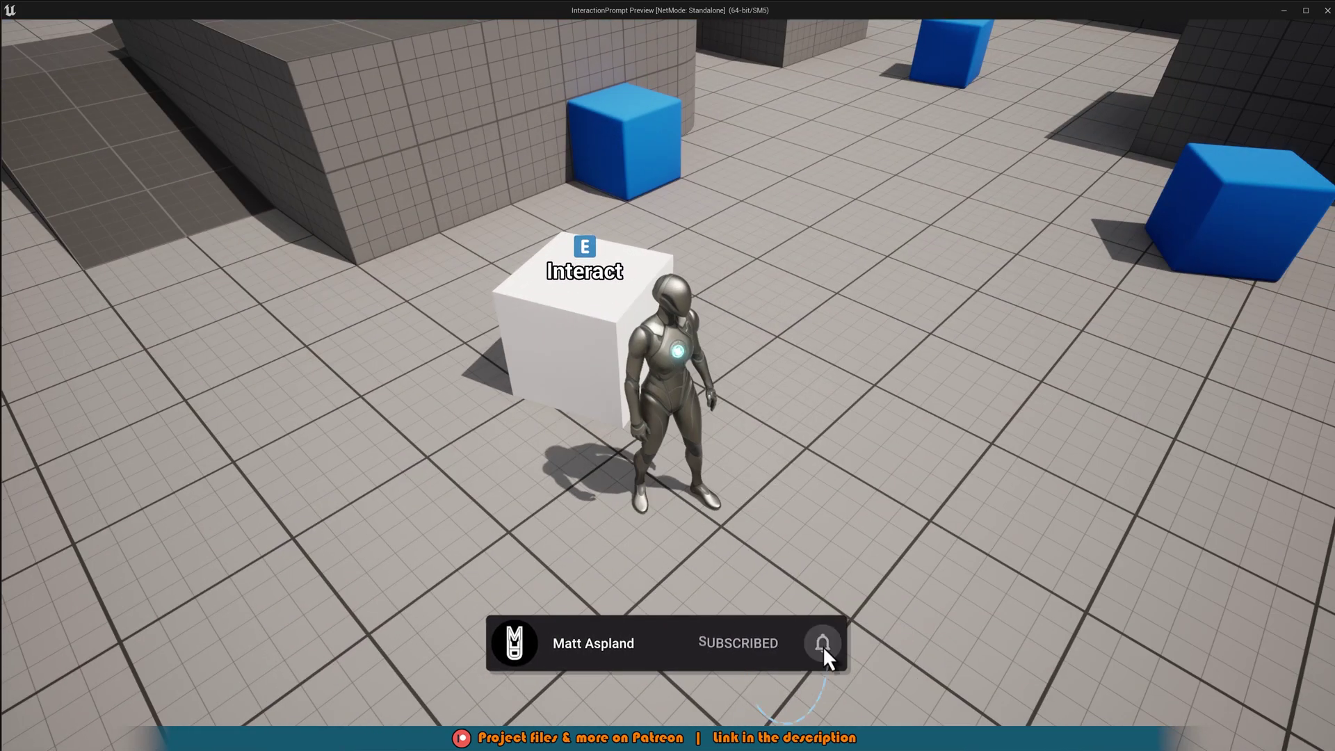
key("s")
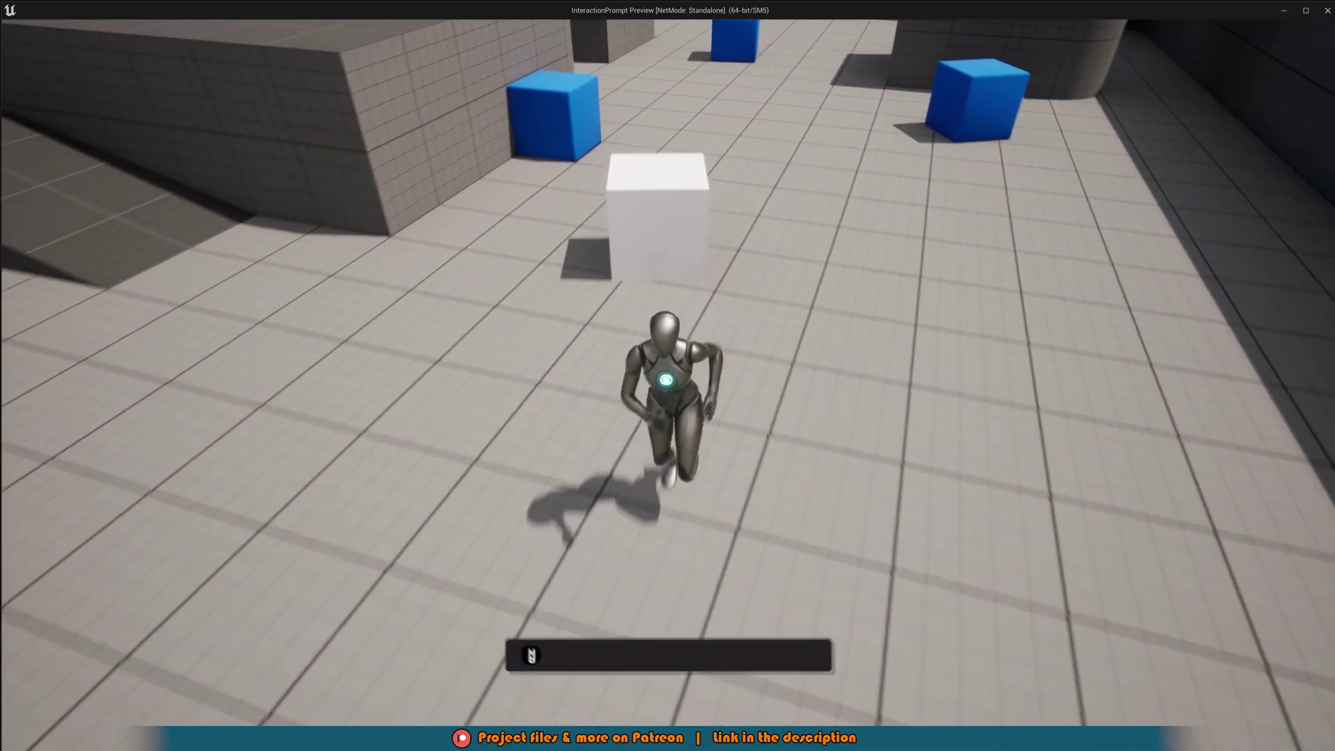
key("w")
key("w")
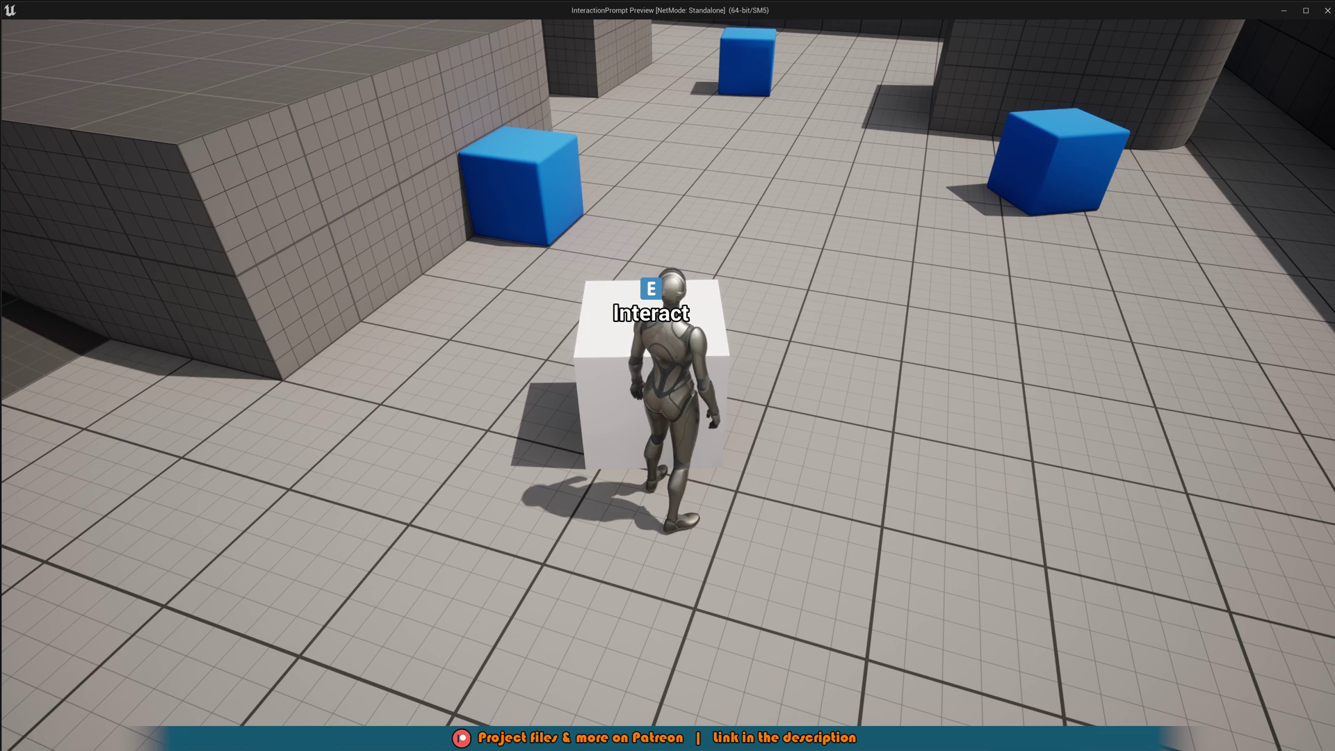
key("w")
key("a")
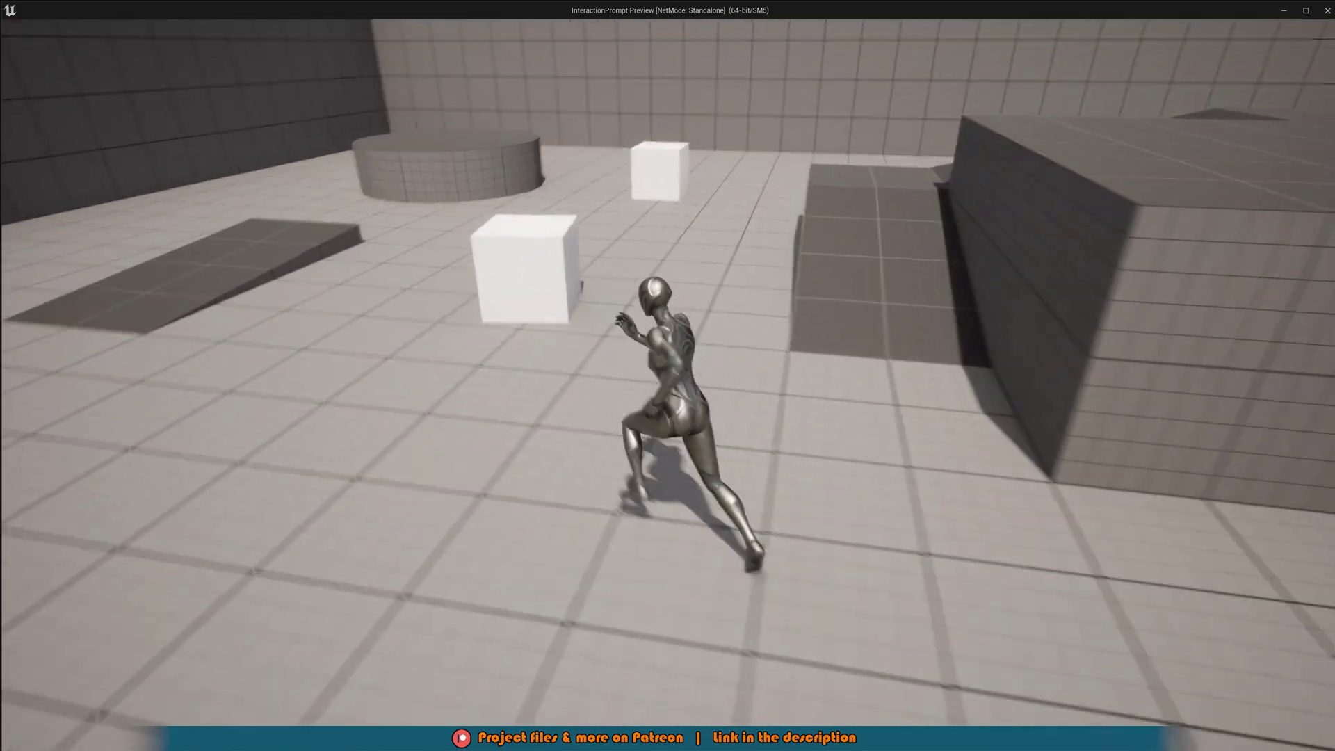
- Walk the character around the other white cubes to check their interaction prompts from different angles, and end the preview
key("a")
key("w")
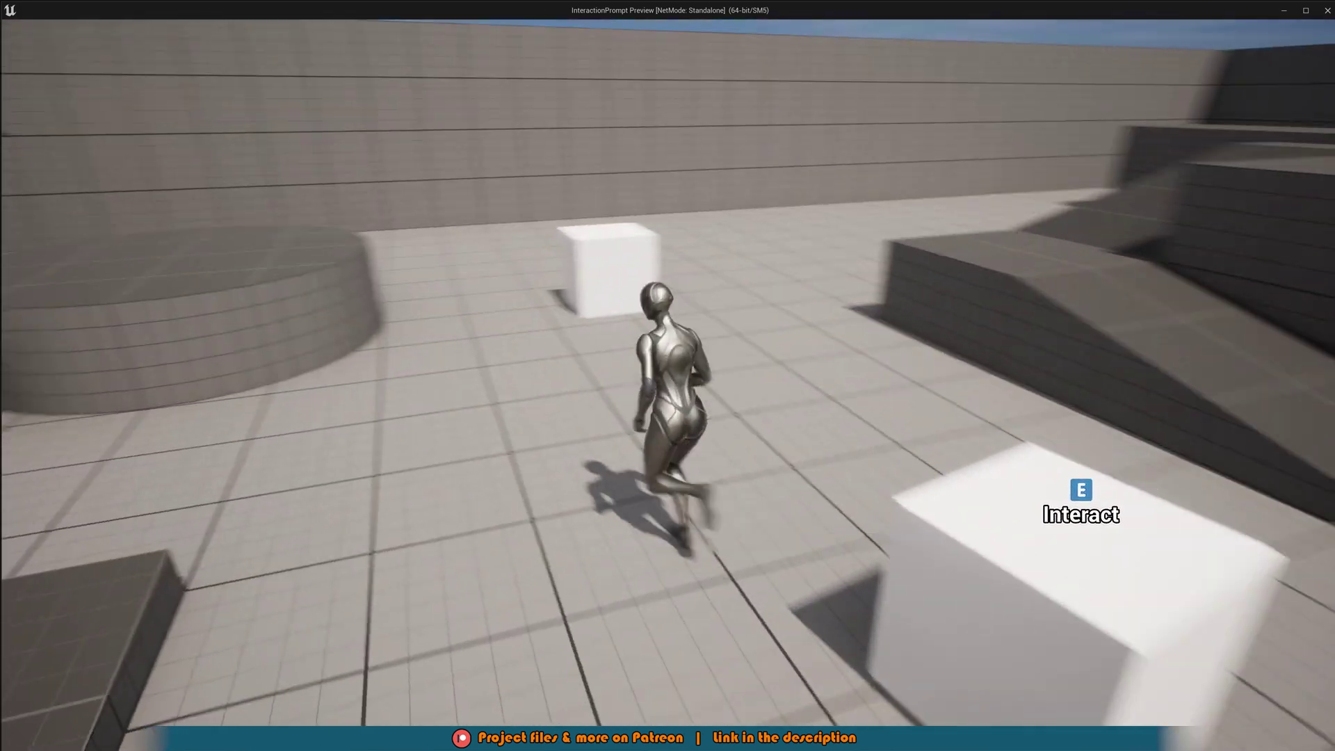
key("w")
key("s")
key("d")
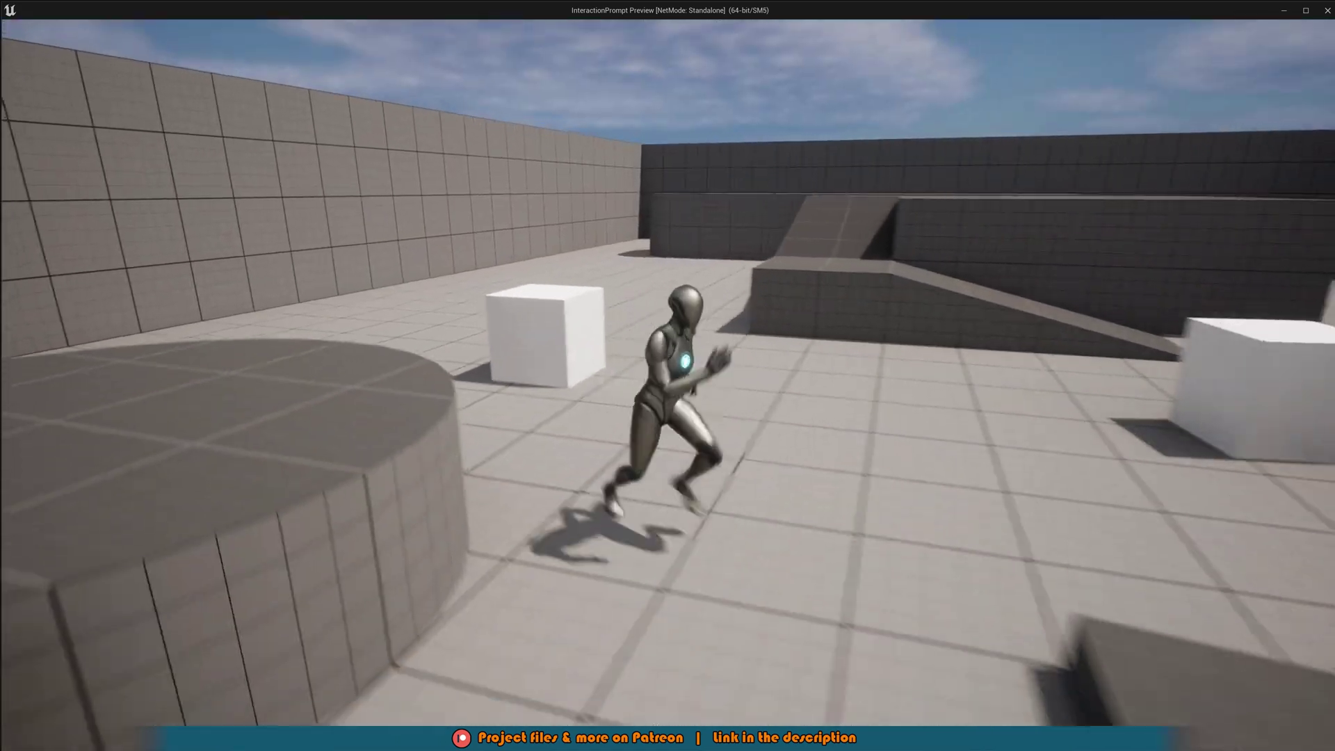
key("w")
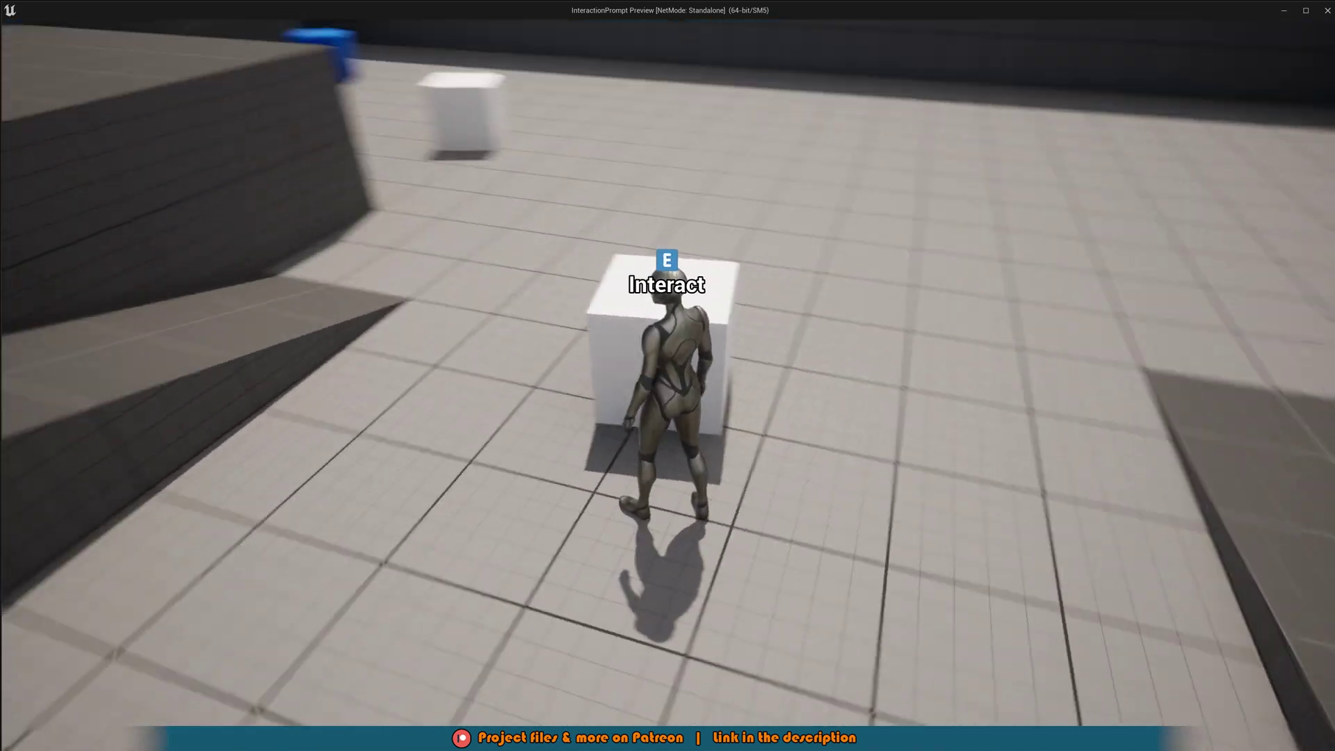
key("w")
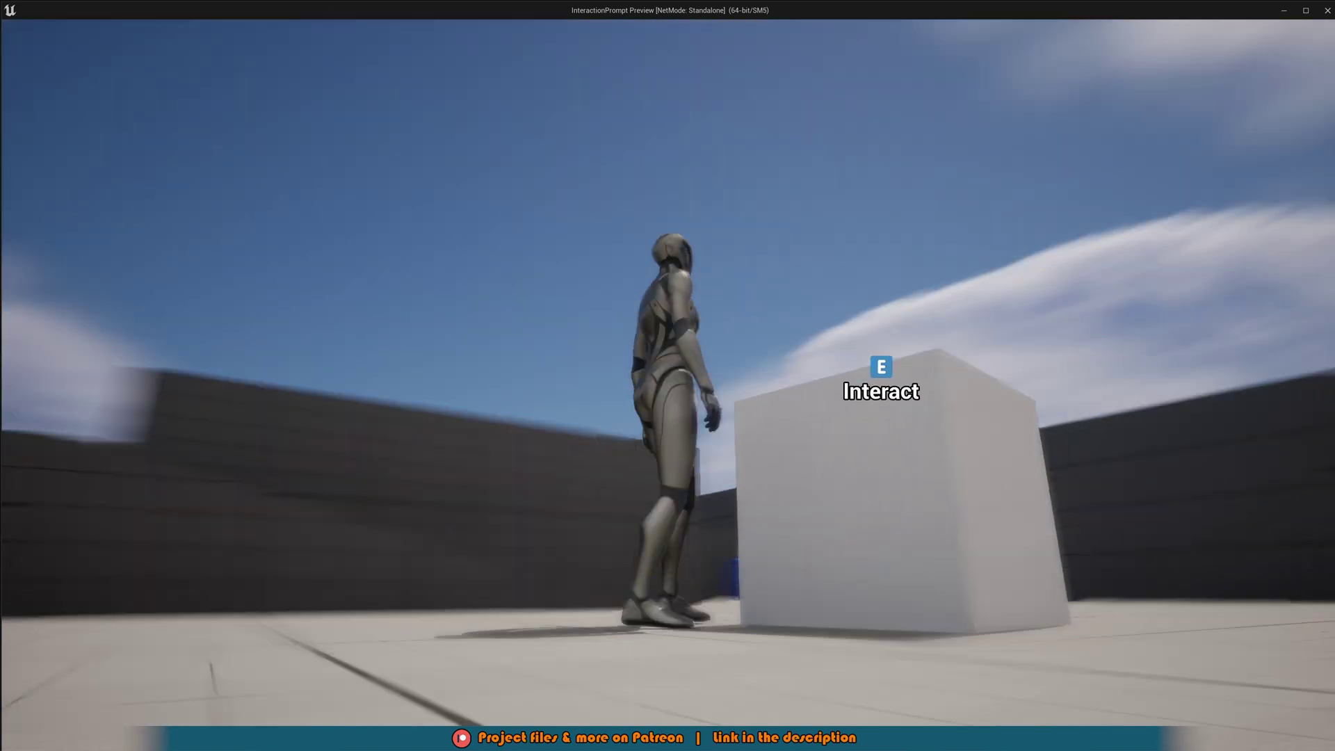
key("s")
key("d")
key("w")
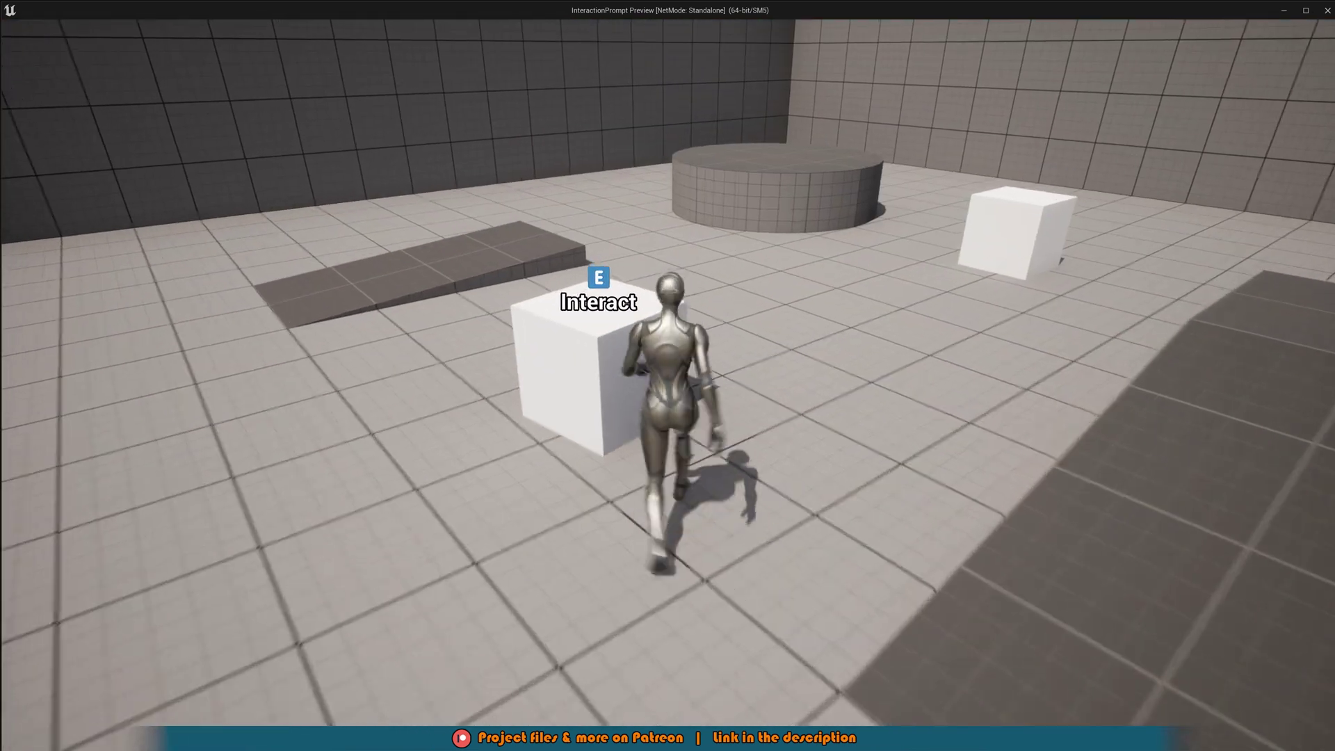
key("s")
key("d")
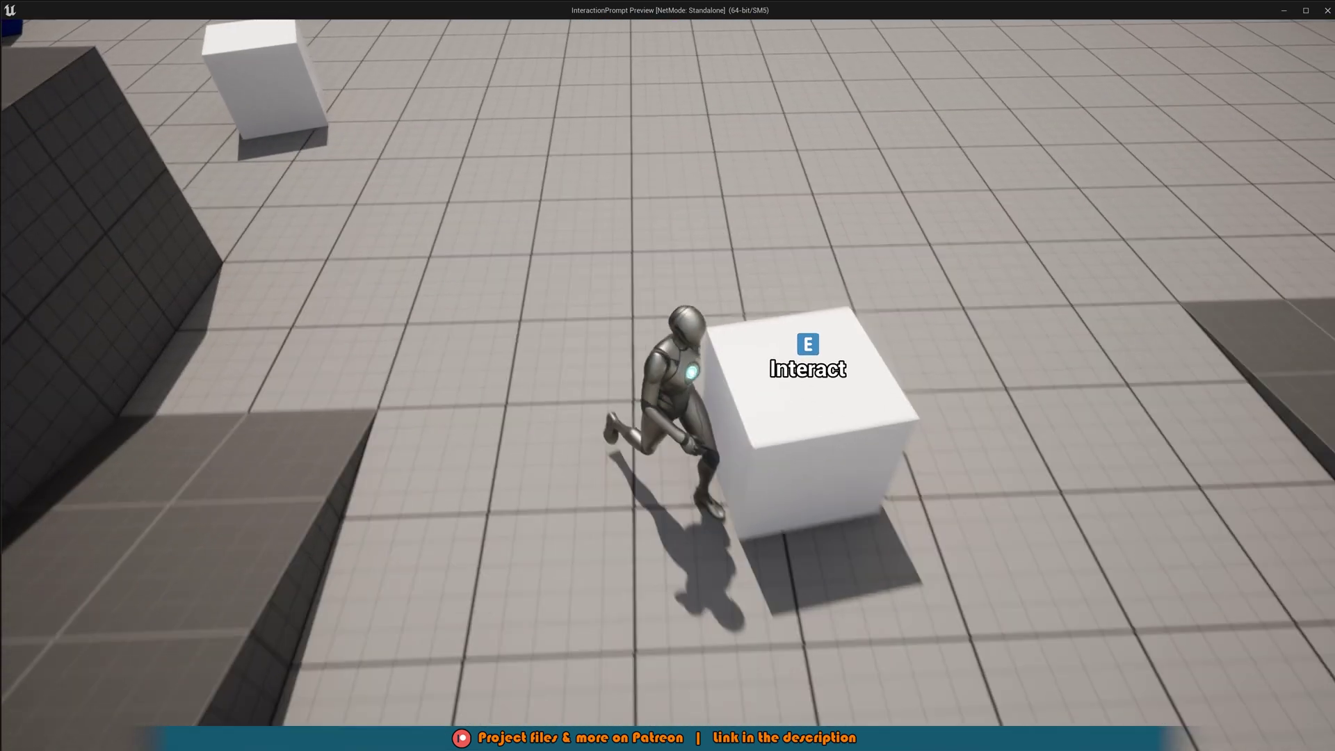
key("w")
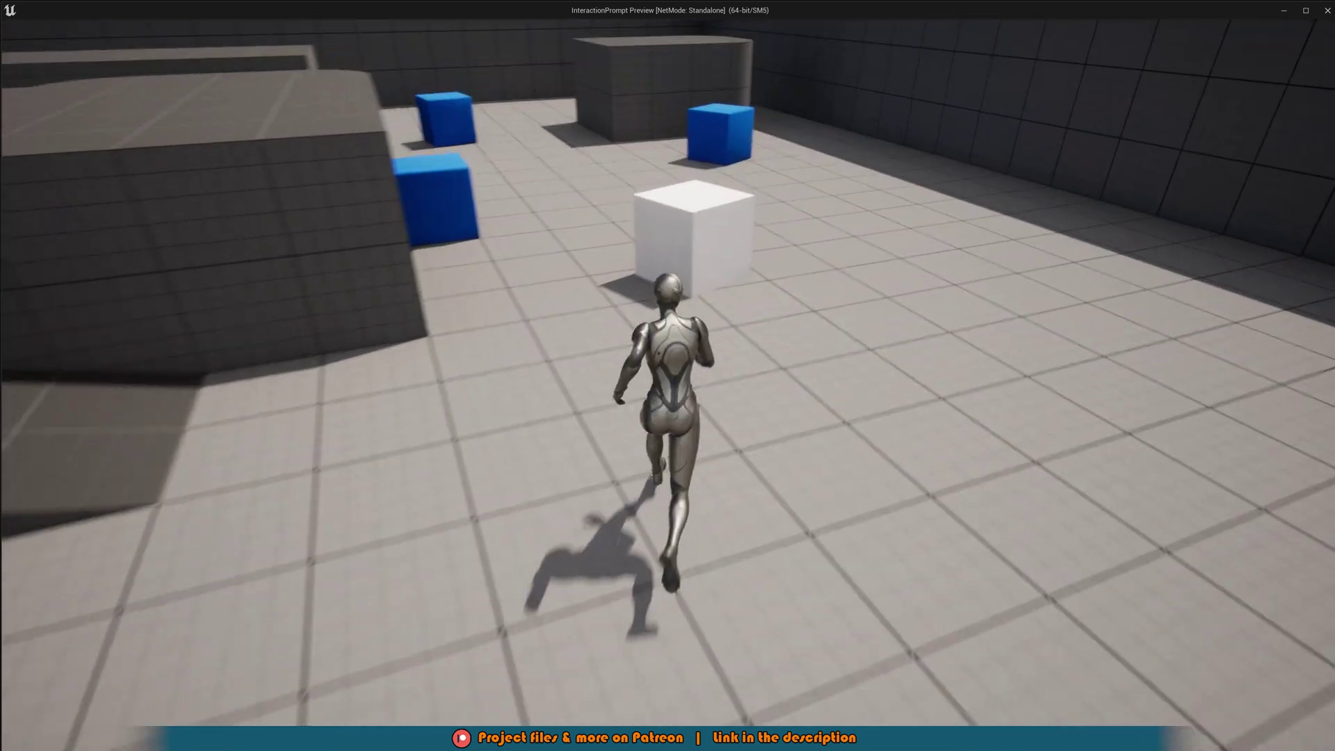
key("w")
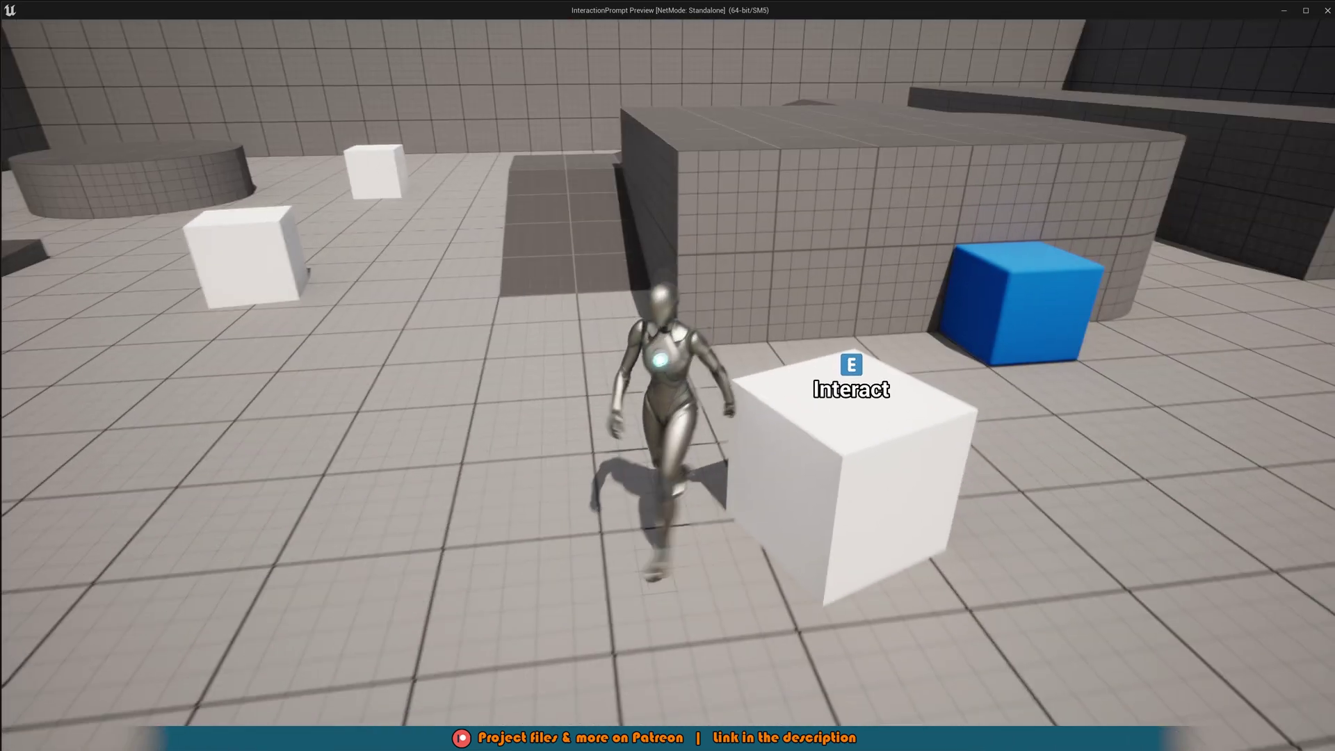
key("w")
key("space")
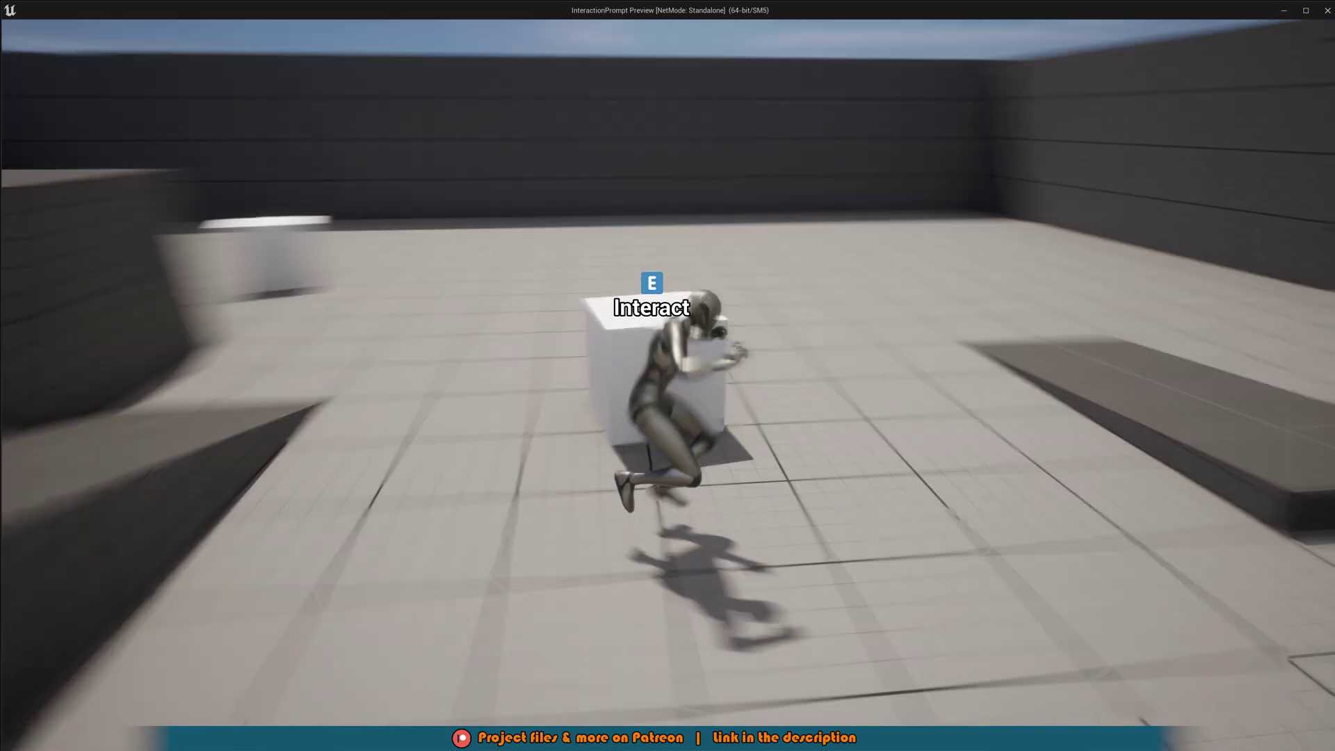
key("Escape")
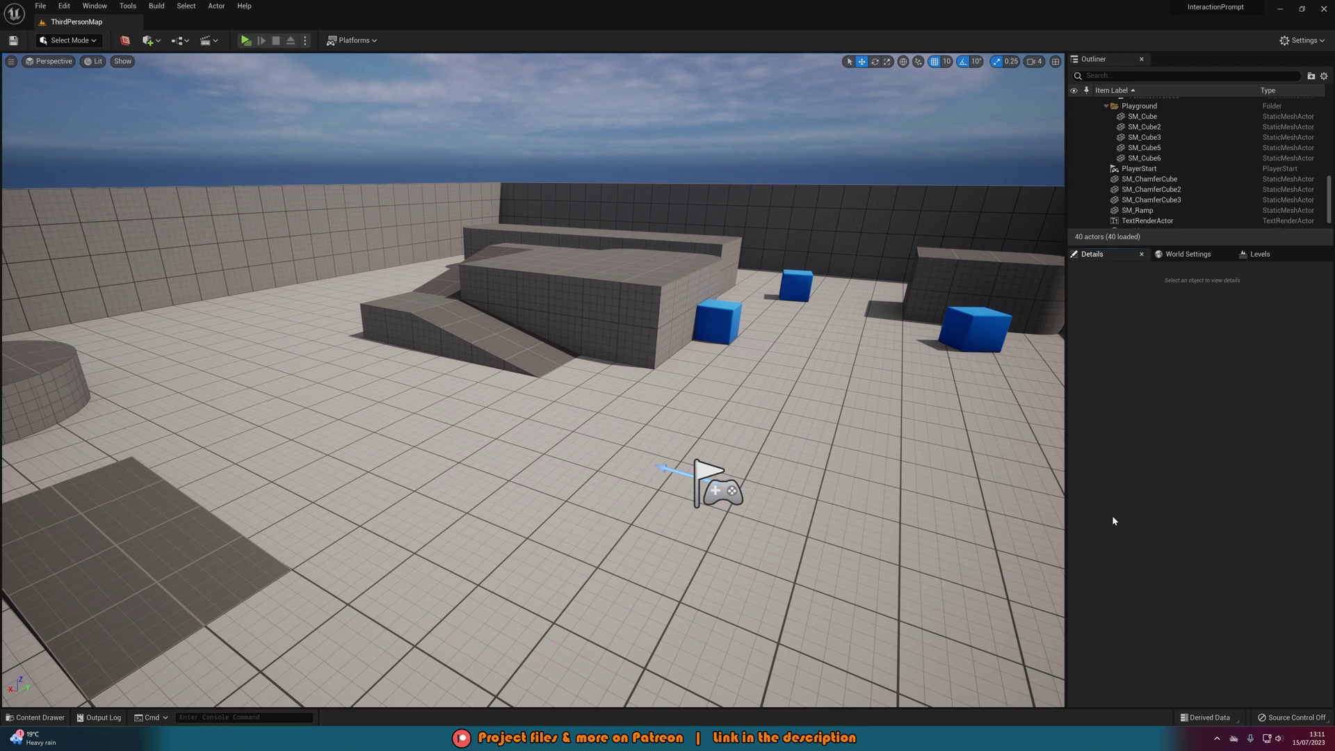
- Create a User Widget blueprint named W_InteractionPrompt in the Content folder and open it for editing
key("ctrl+space")
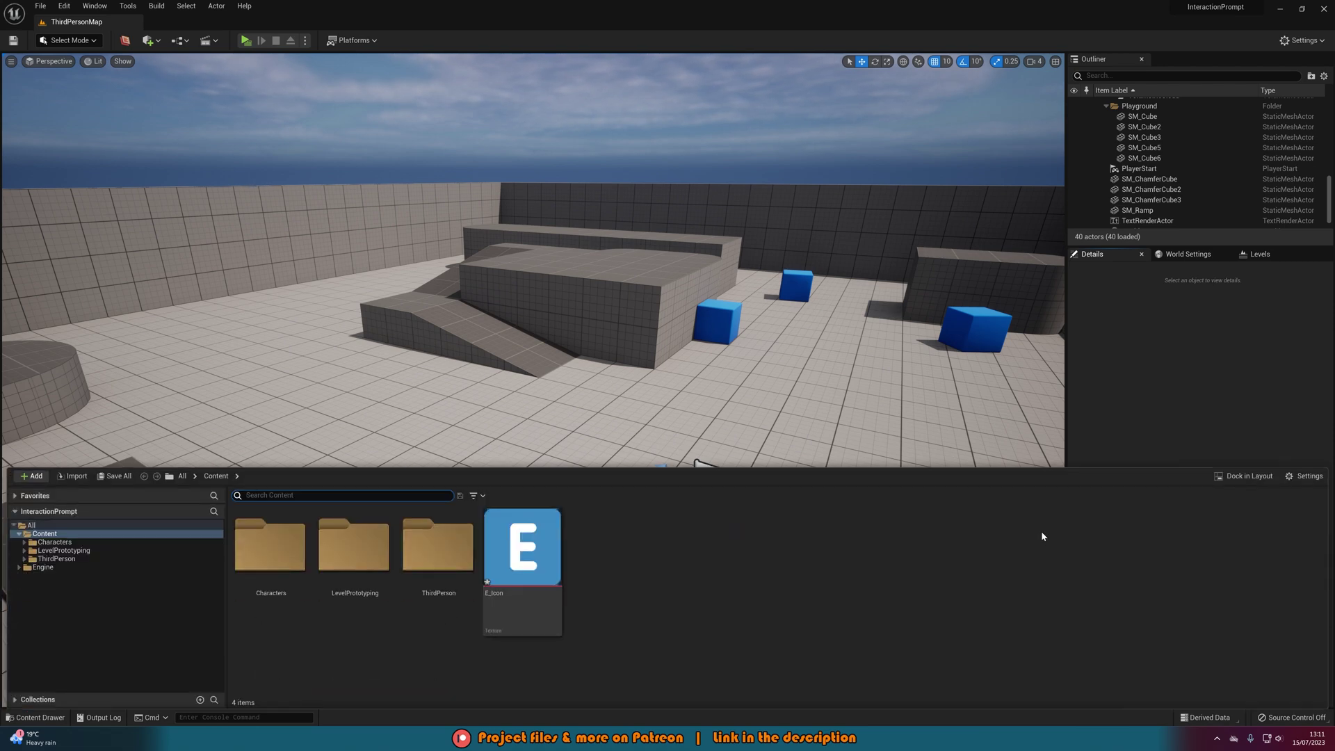
right_click(639, 589)
mouse_move(678, 579)
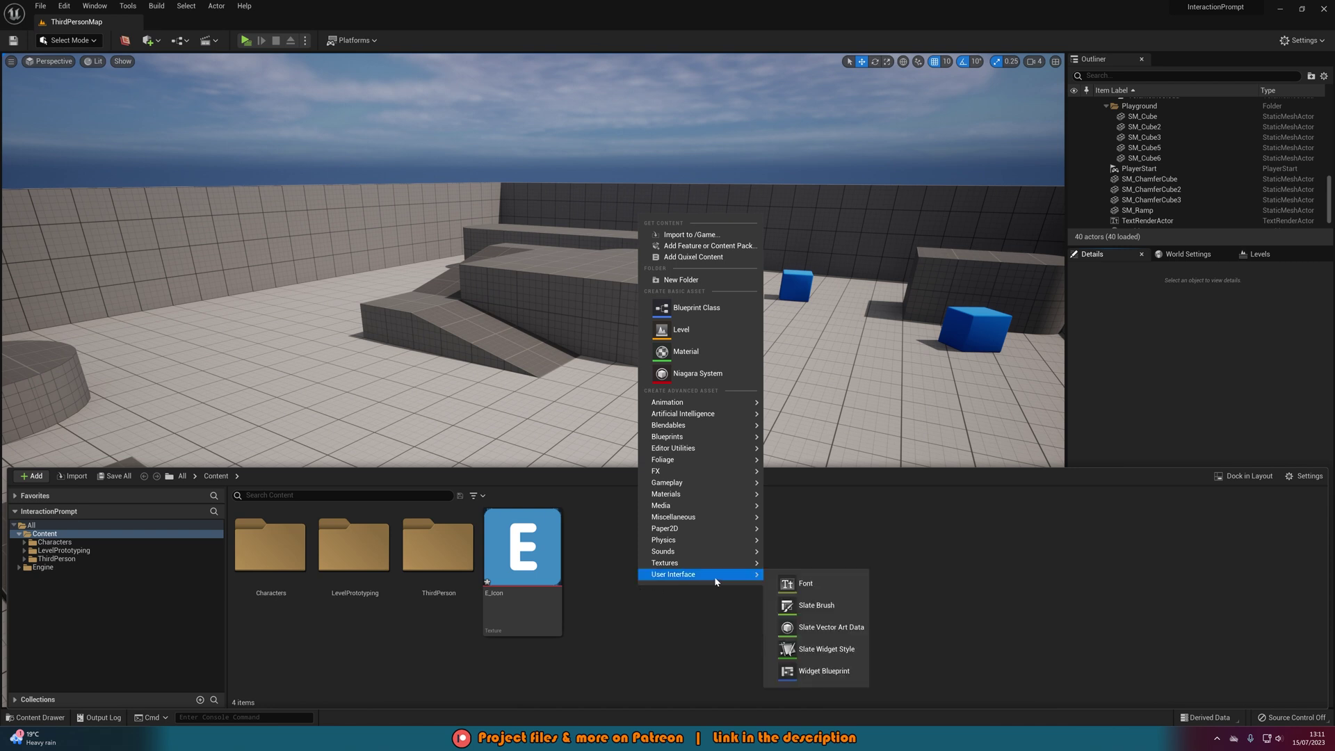
left_click(810, 672)
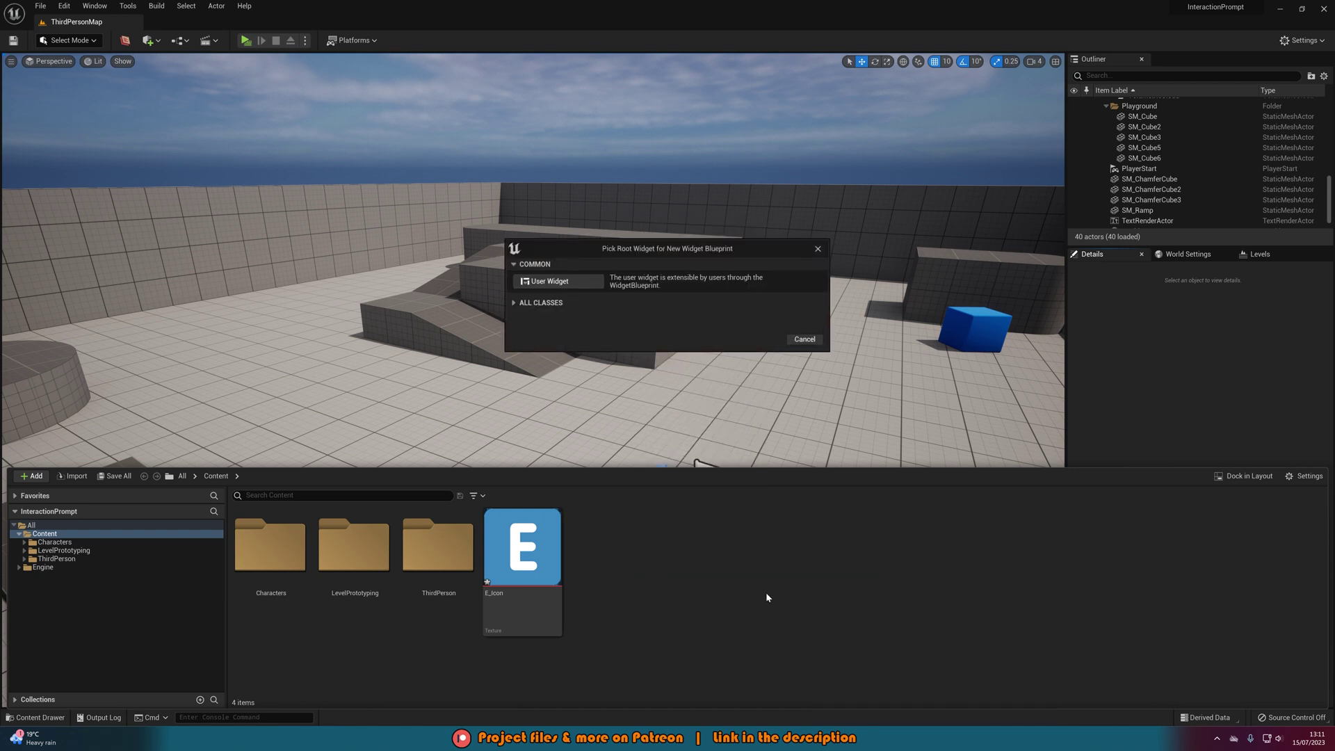
left_click(570, 282)
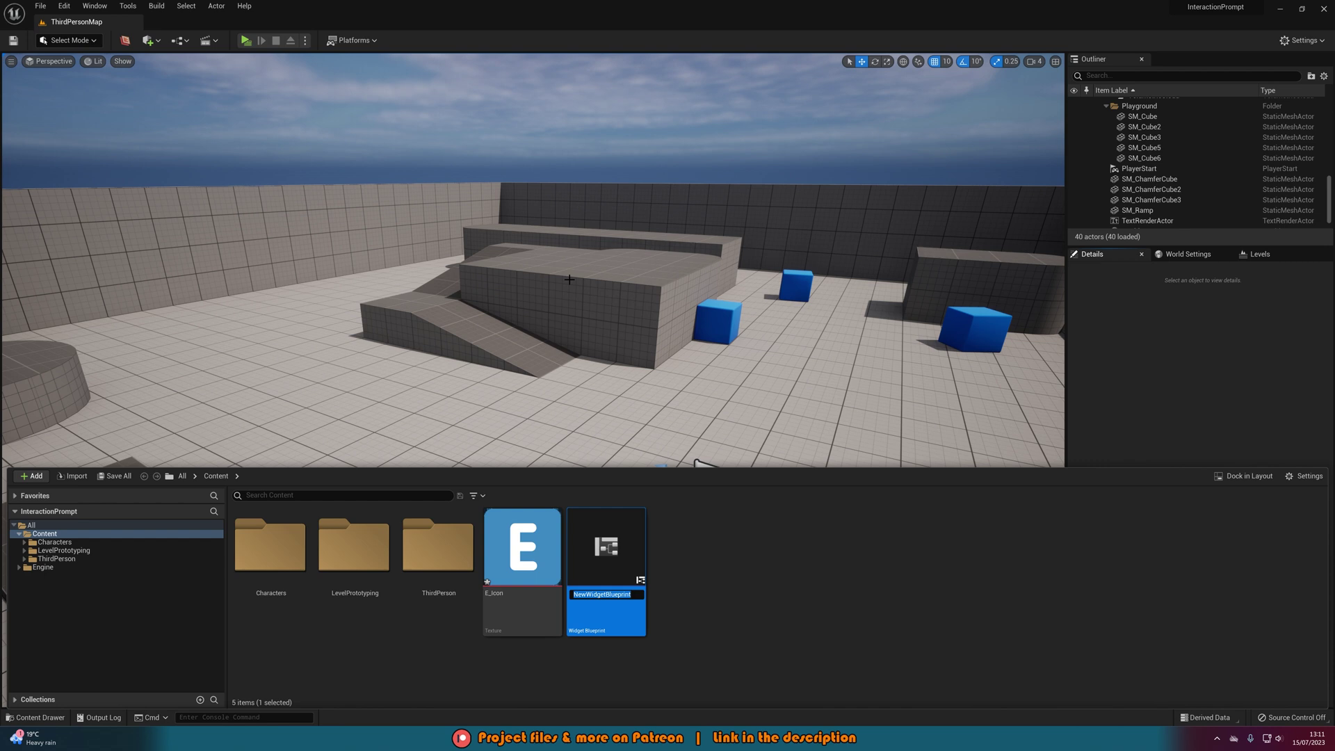
type("W_InteractionPrompt")
key("Return")
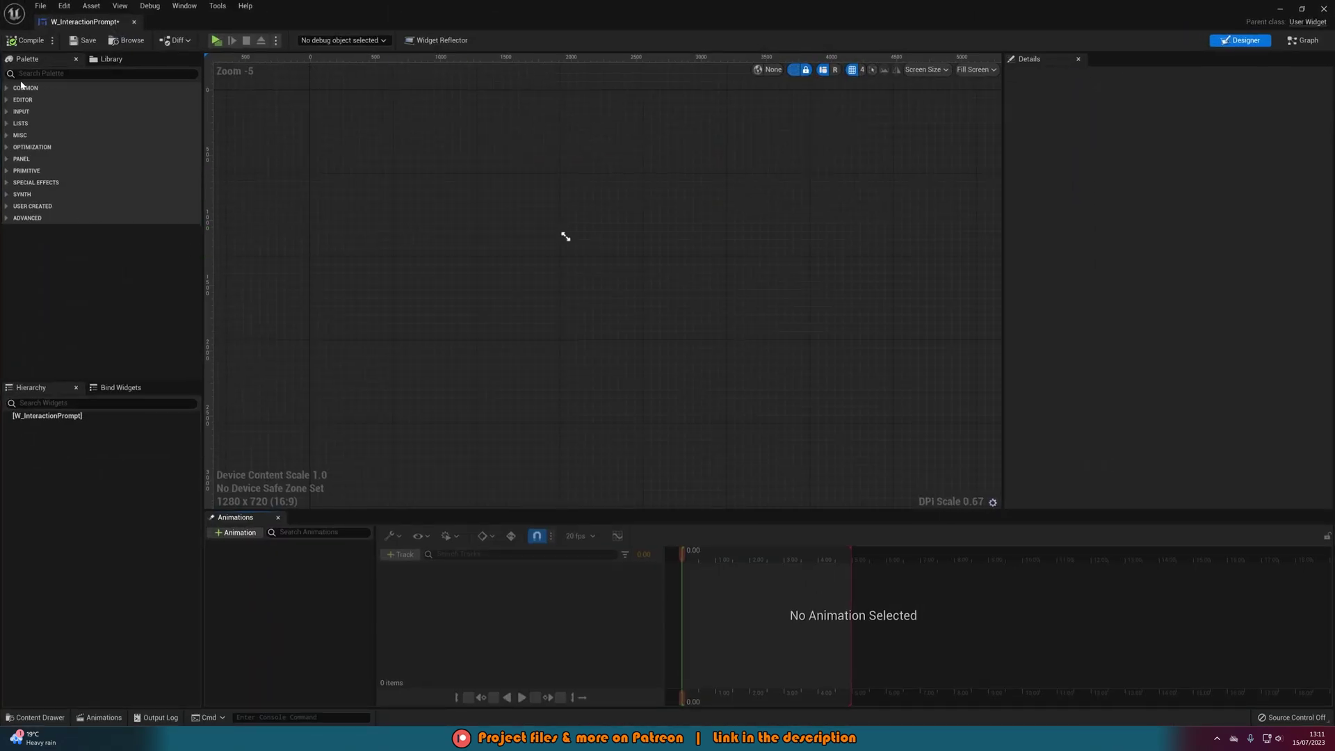
- Add a Vertical Box as the root of the W_InteractionPrompt widget and clear the palette search
left_click(21, 73)
type("vert")
left_click_drag(51, 98, 68, 423)
left_click(10, 73)
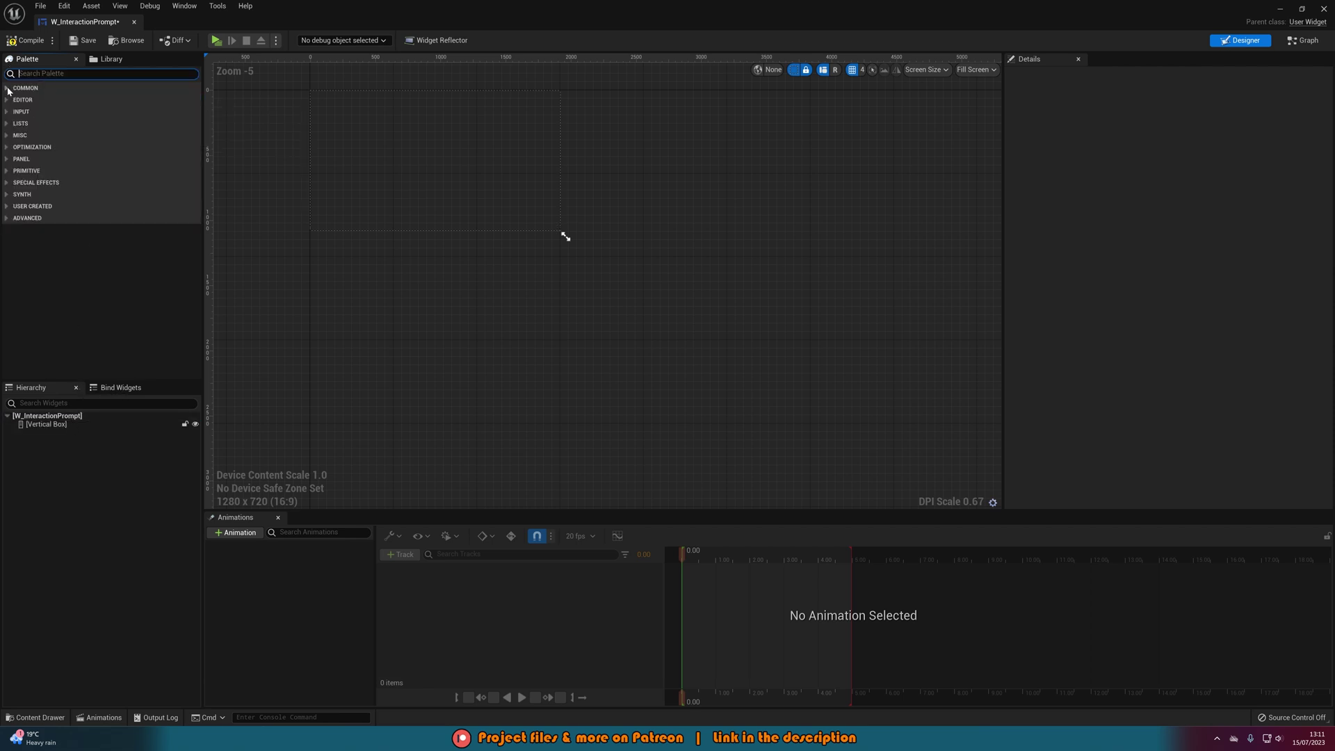
- Add an Image and a Text widget inside the Vertical Box, with the Image first
left_click(8, 88)
left_click_drag(42, 130, 68, 425)
left_click_drag(43, 183, 81, 424)
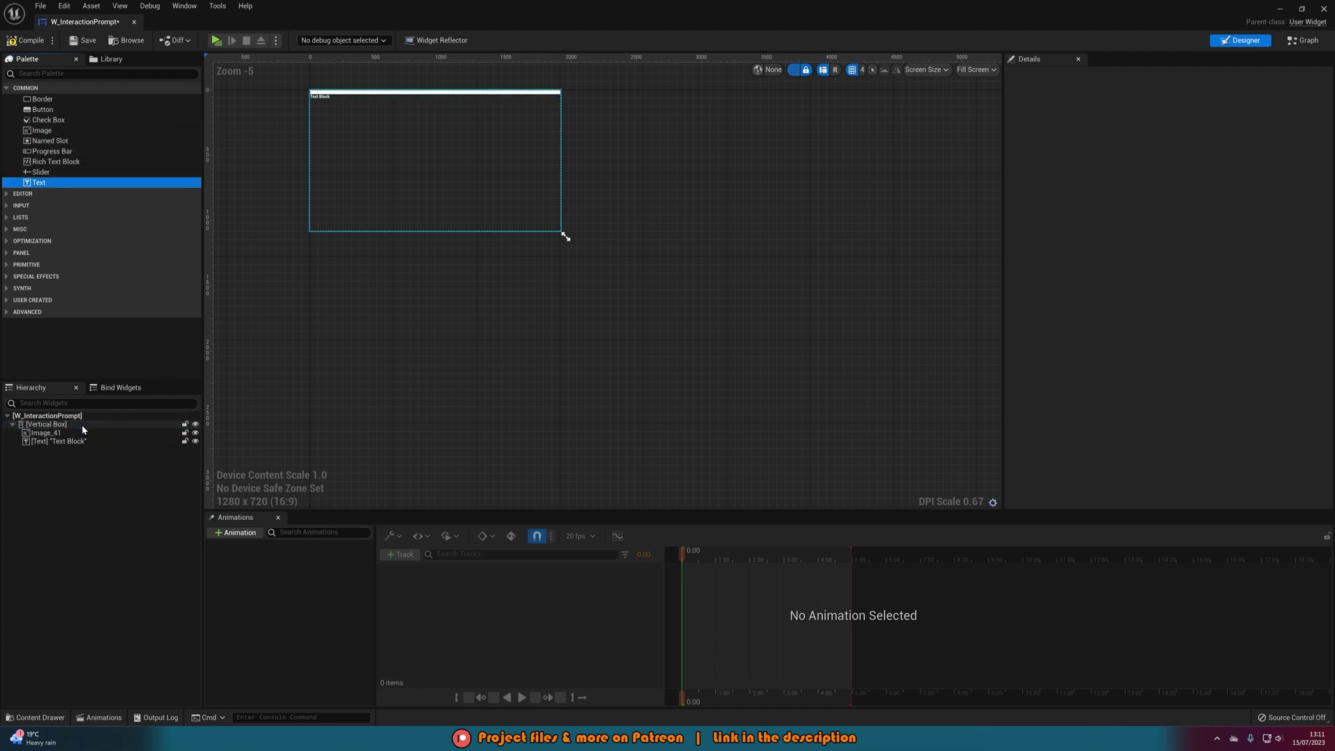
- Assign the E_Icon texture to the brush of the Image in the Vertical Box
left_click(82, 434)
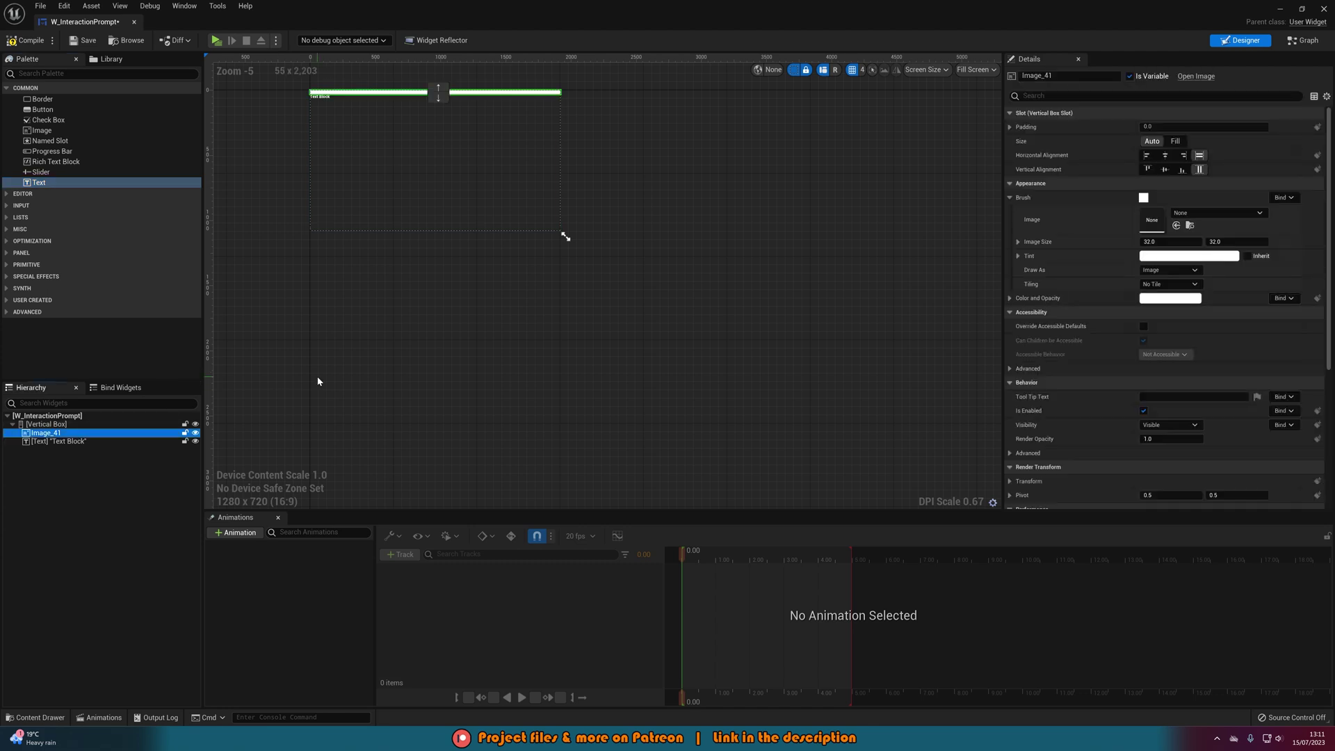
right_click_drag(379, 318, 477, 395)
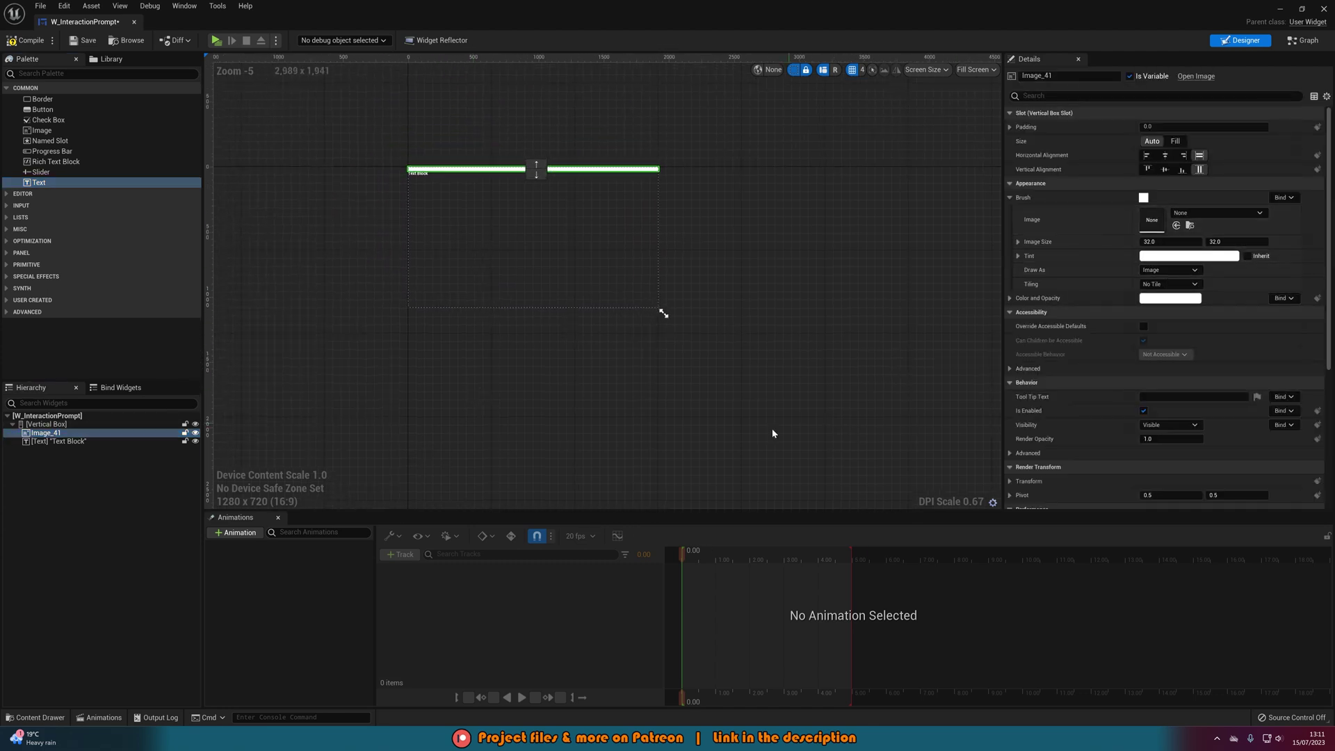
key("ctrl+space")
left_click_drag(507, 549, 1176, 226)
- Change the widget's designer preview size mode to Desired
scroll(550, 231, "up", 3)
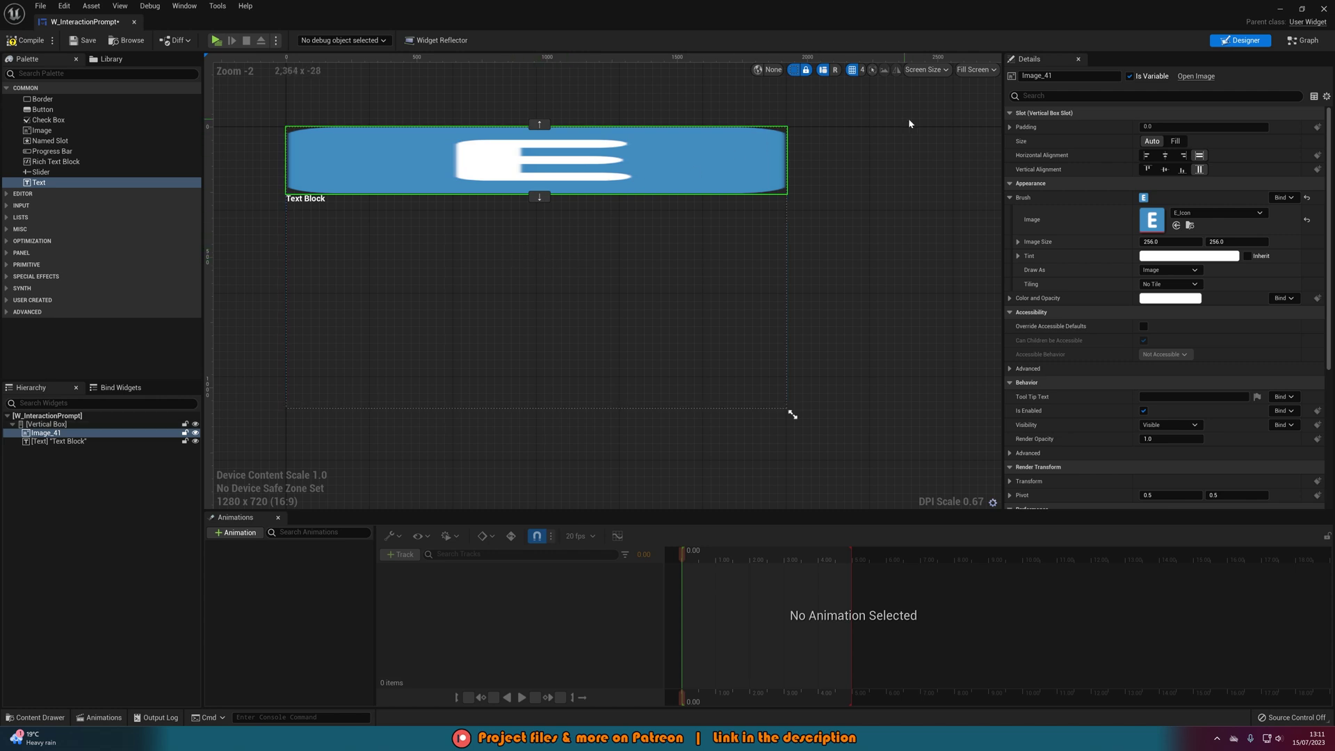
left_click(975, 71)
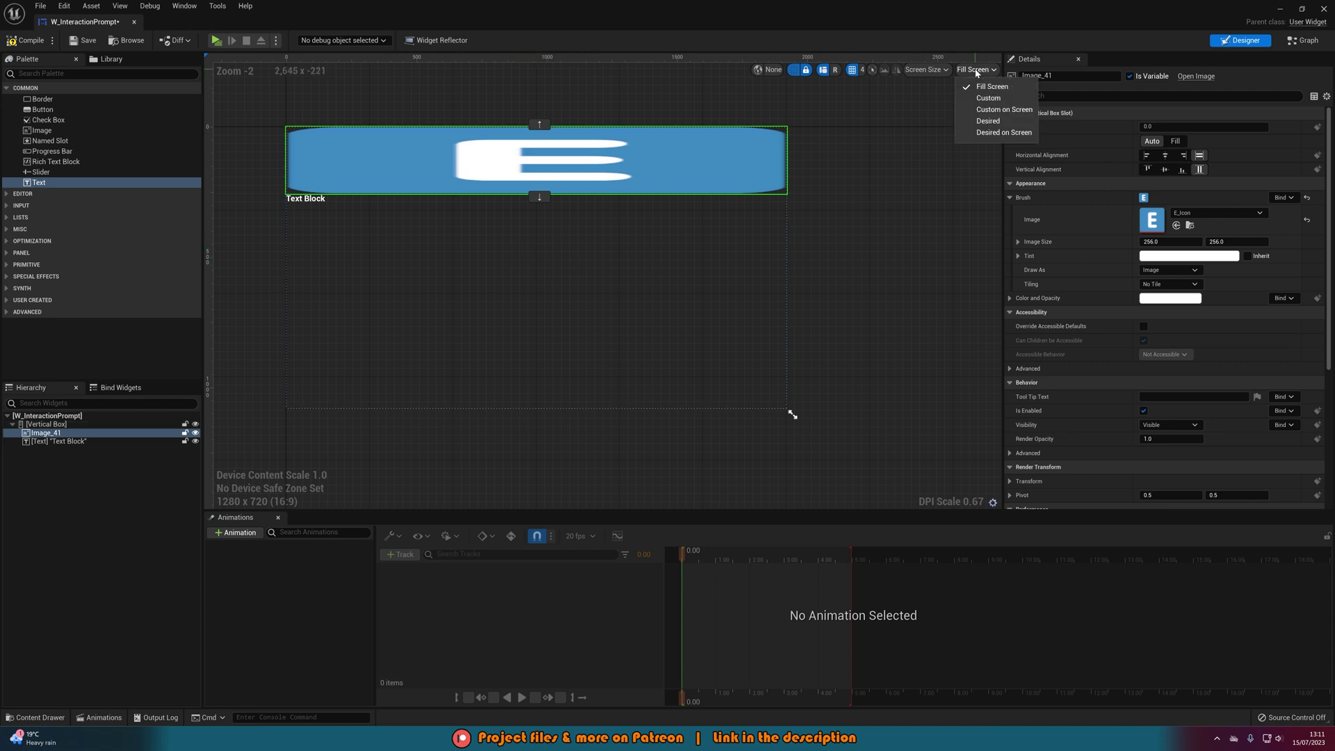
left_click(981, 121)
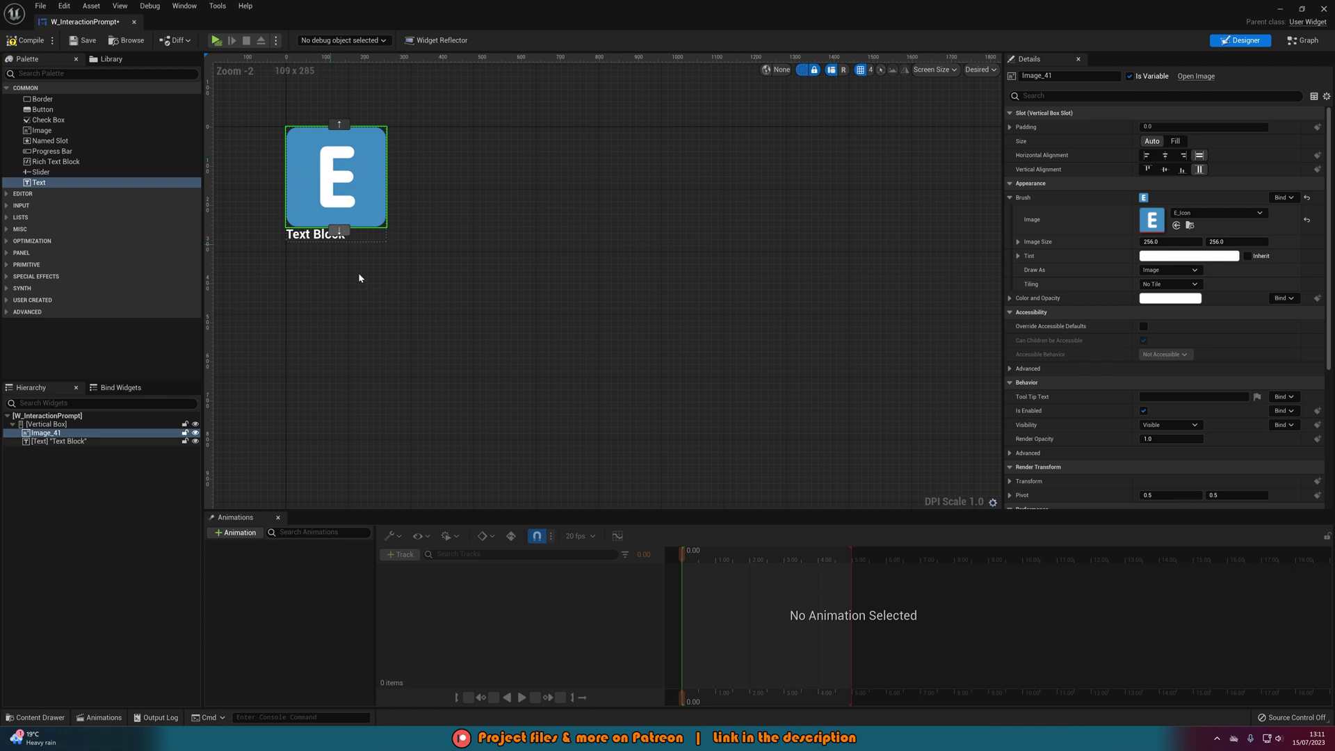
- Set the E icon's image size to 32 by 32
scroll(487, 282, "up", 3)
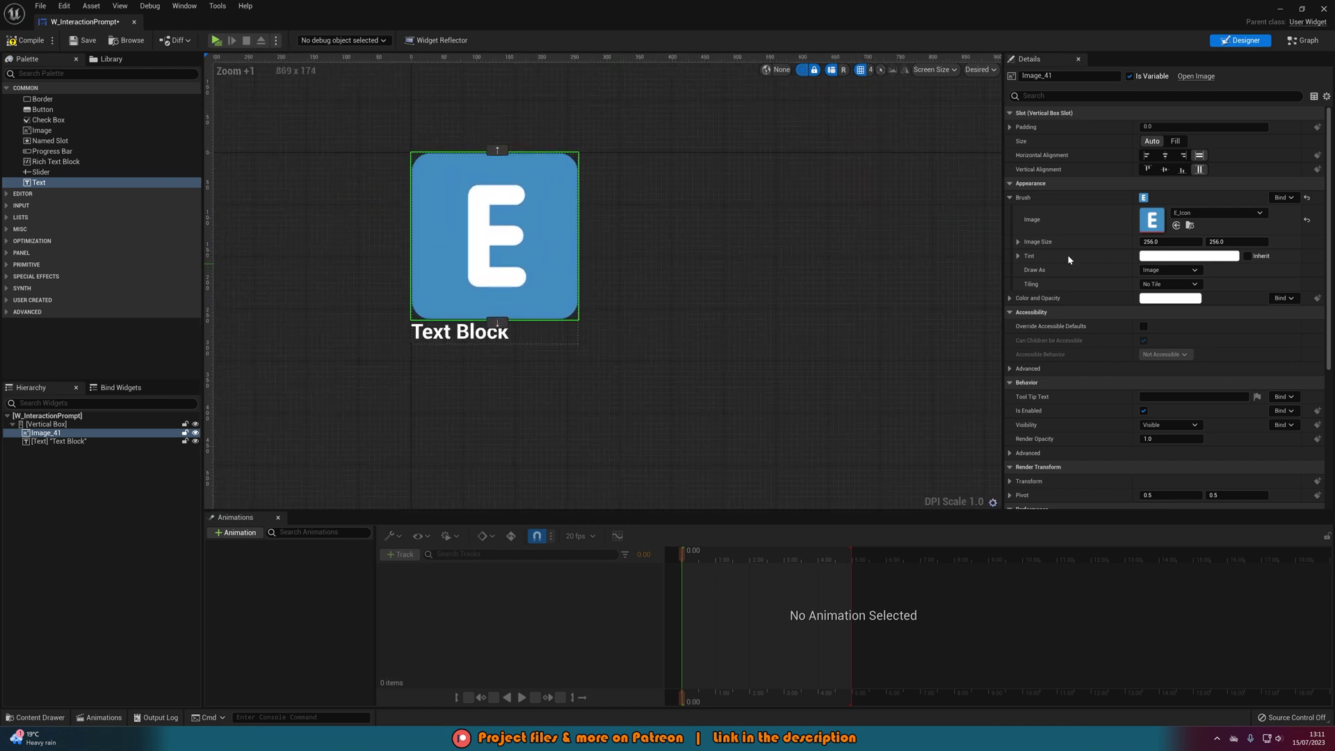
left_click(1159, 241)
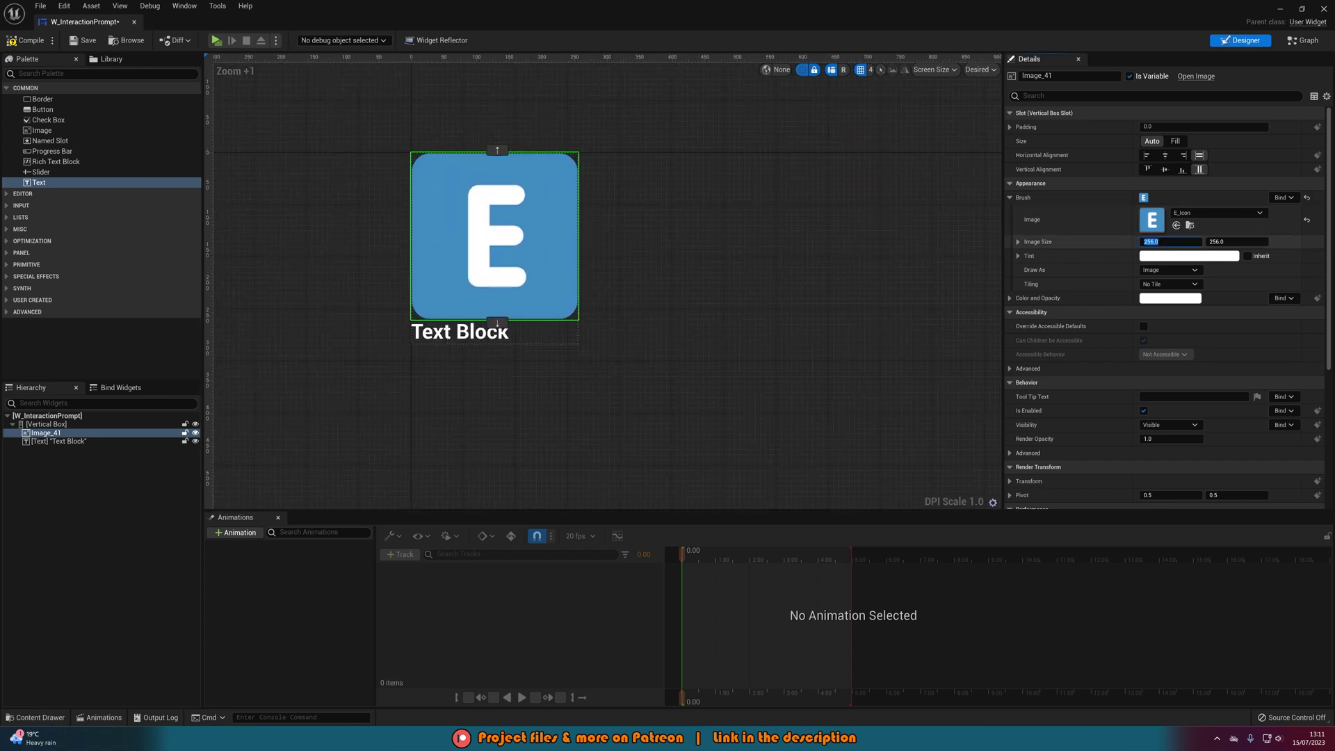
type("32")
key("Tab")
type("32")
key("Return")
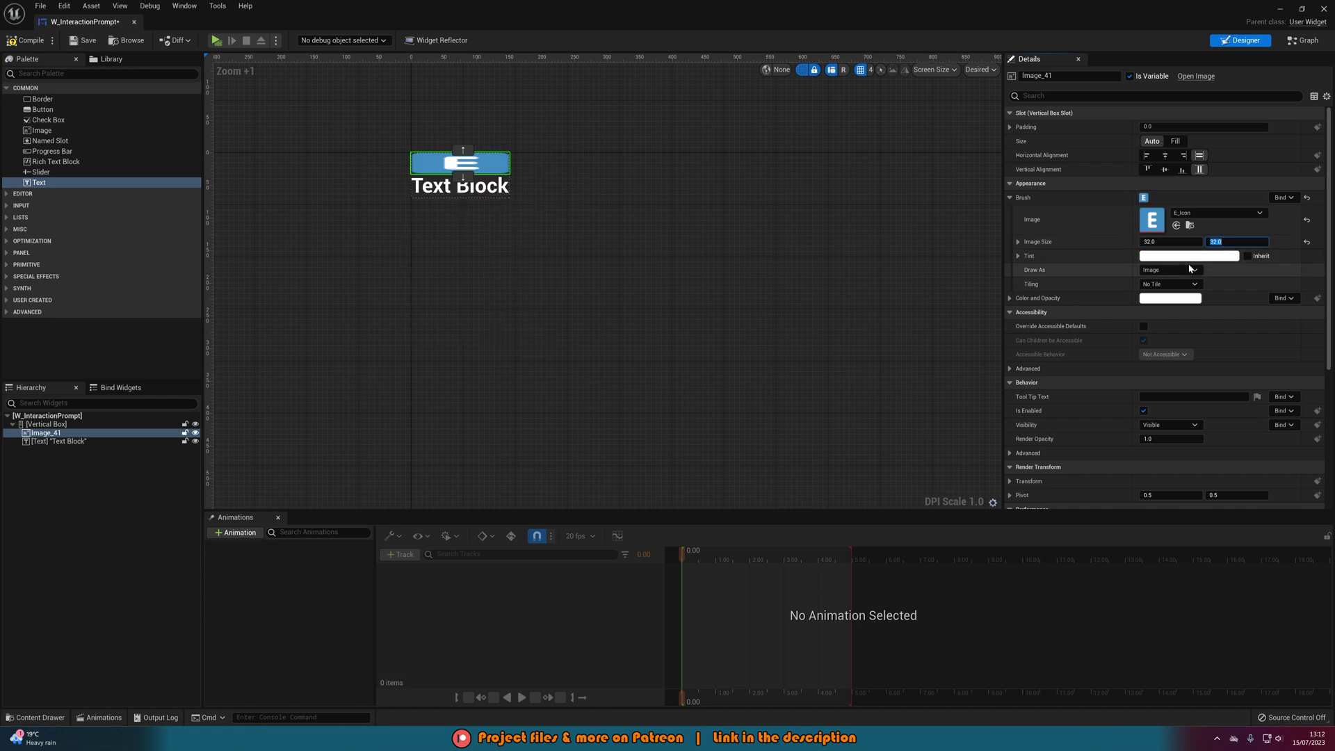
- Change the text block's content to "Interact"
scroll(602, 278, "up", 4)
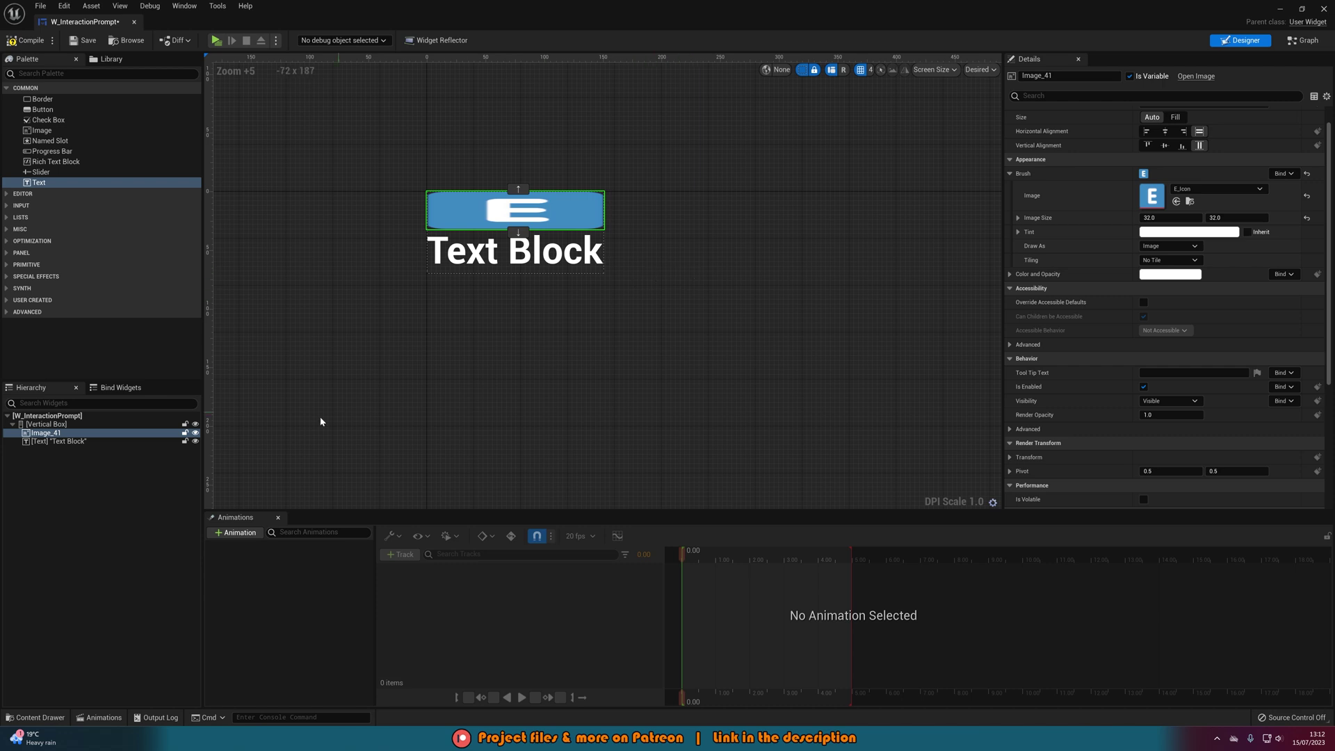
left_click(514, 252)
left_click(1174, 173)
type("Interact")
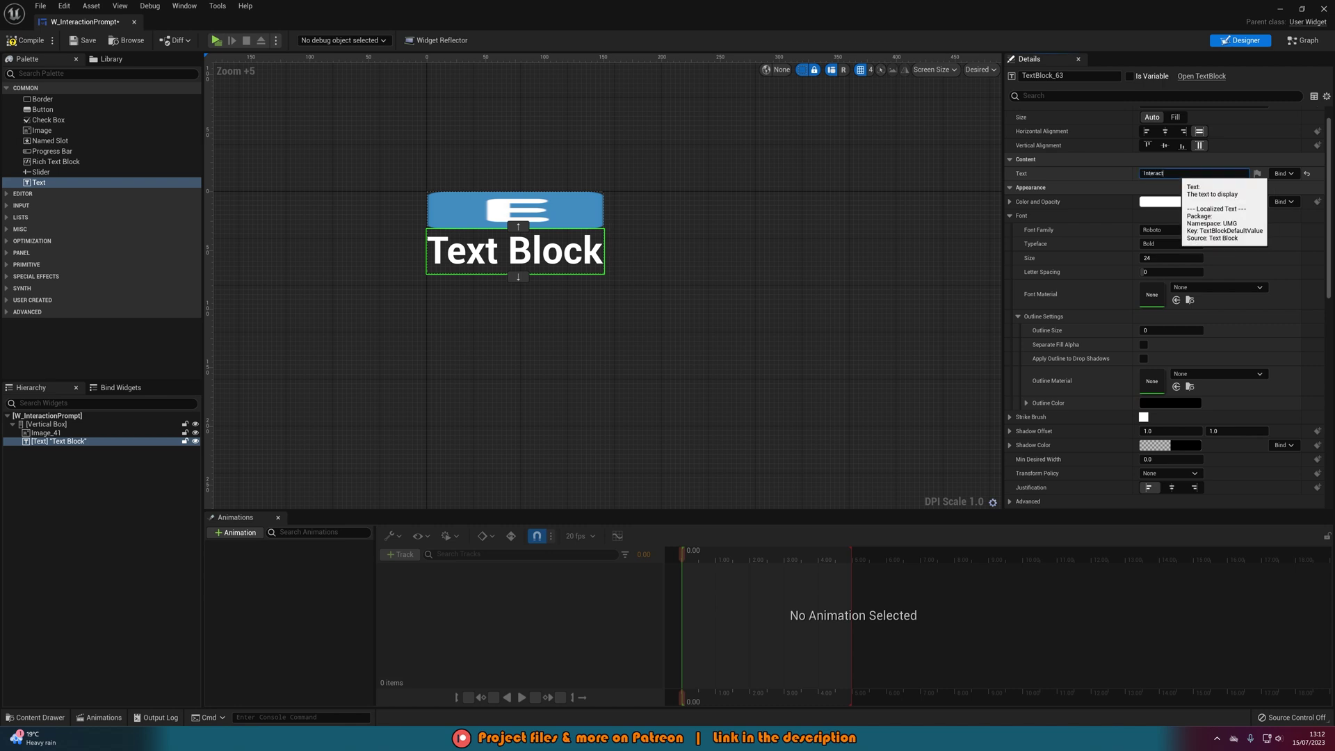
key("Return")
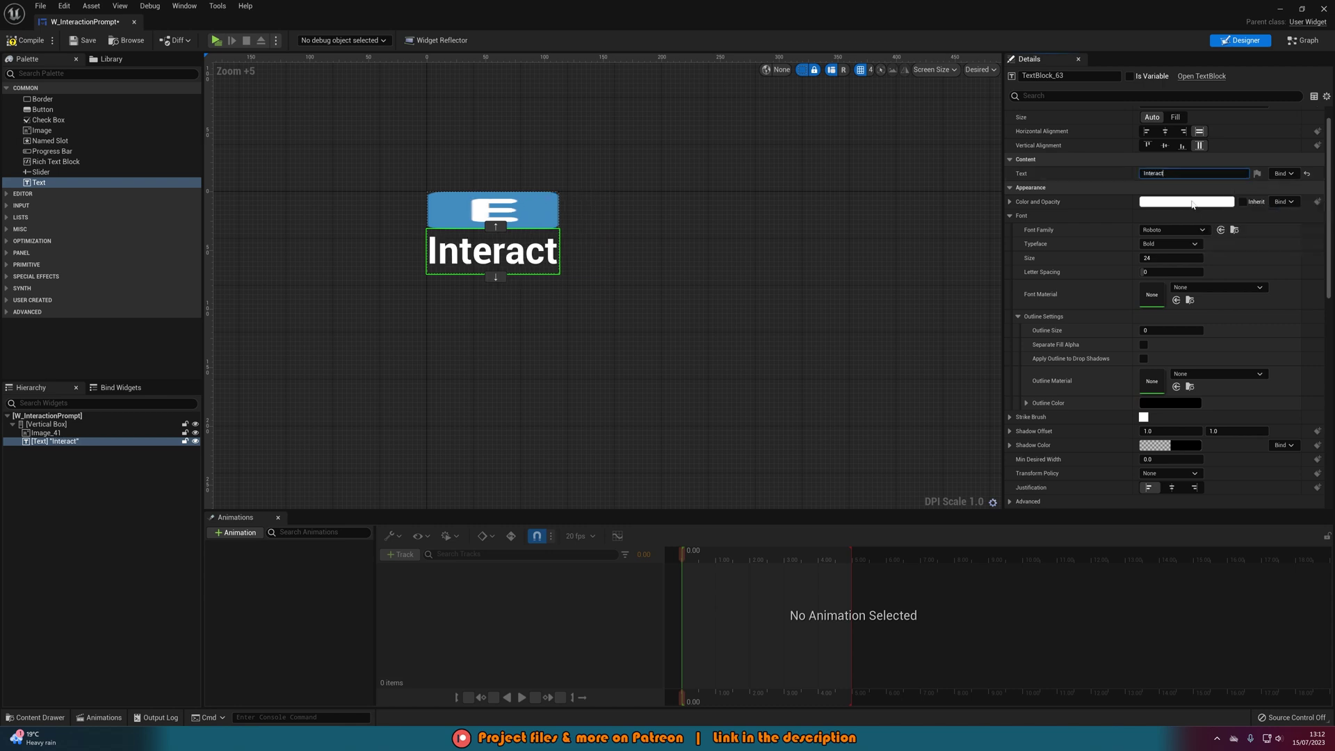
- Set the "Interact" text's outline size to 2 and save the widget
left_click(1147, 95)
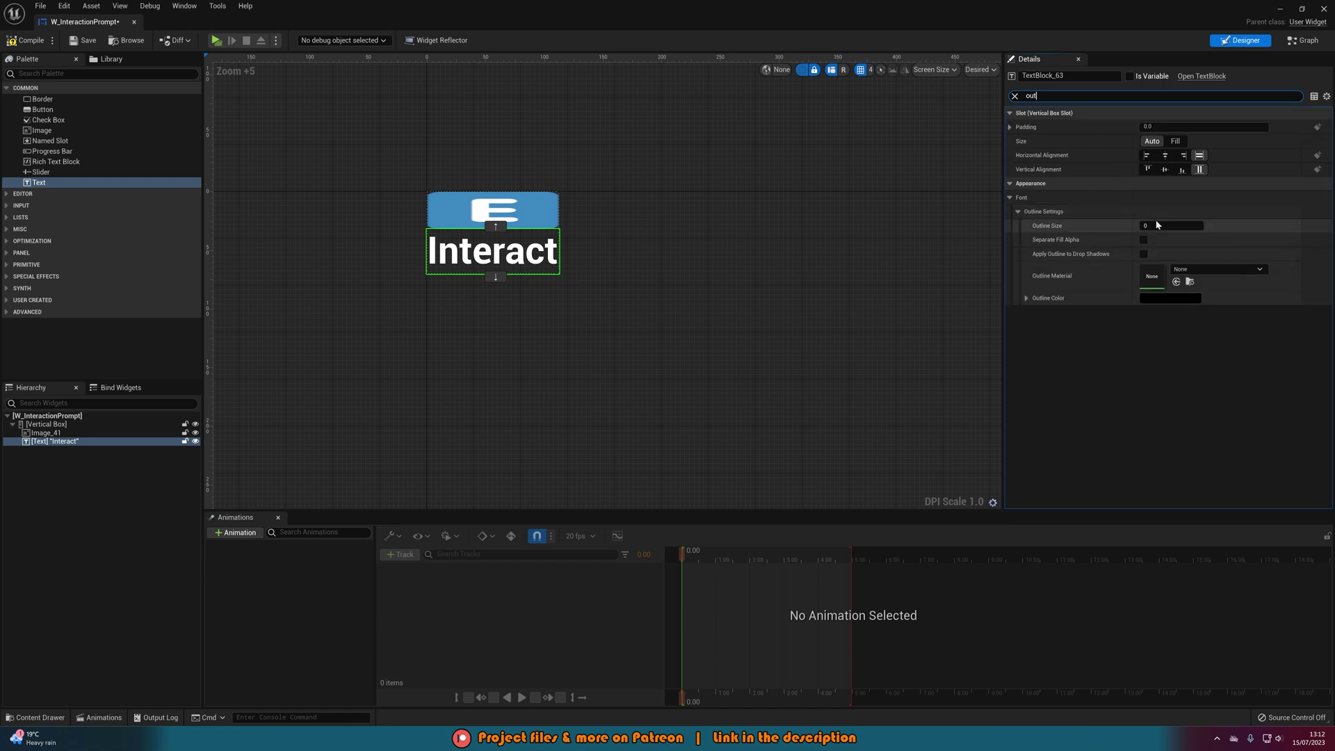
left_click(1156, 221)
type("2")
key("Return")
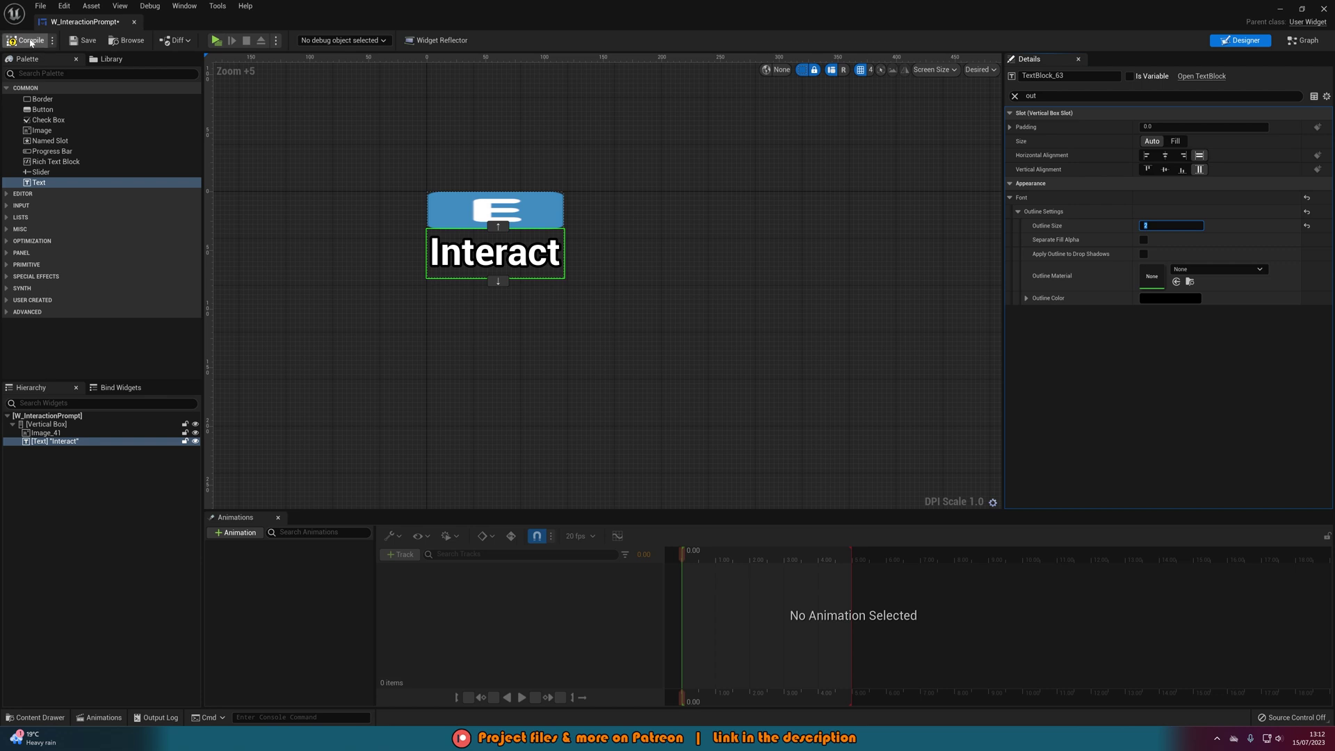
left_click(70, 42)
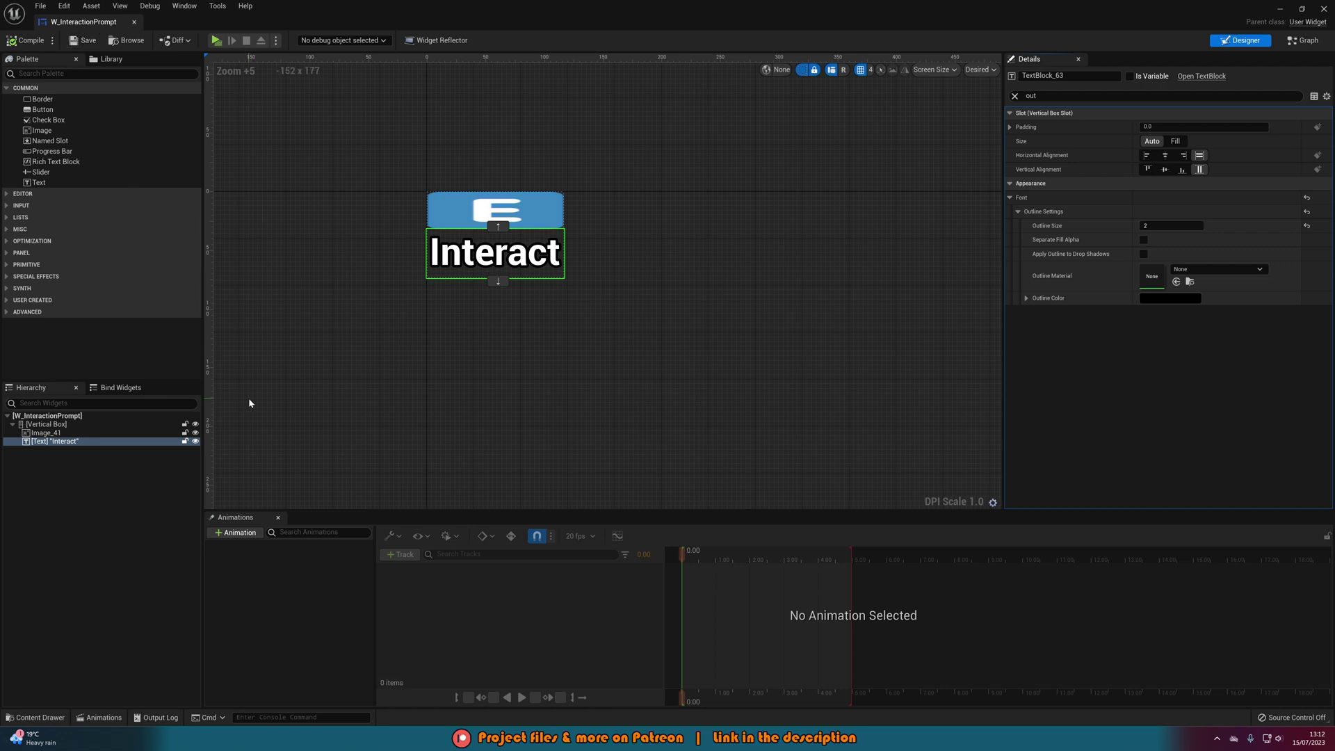
- Create an Actor blueprint named BP_Interactable in the Content folder and open it for editing
left_click(53, 718)
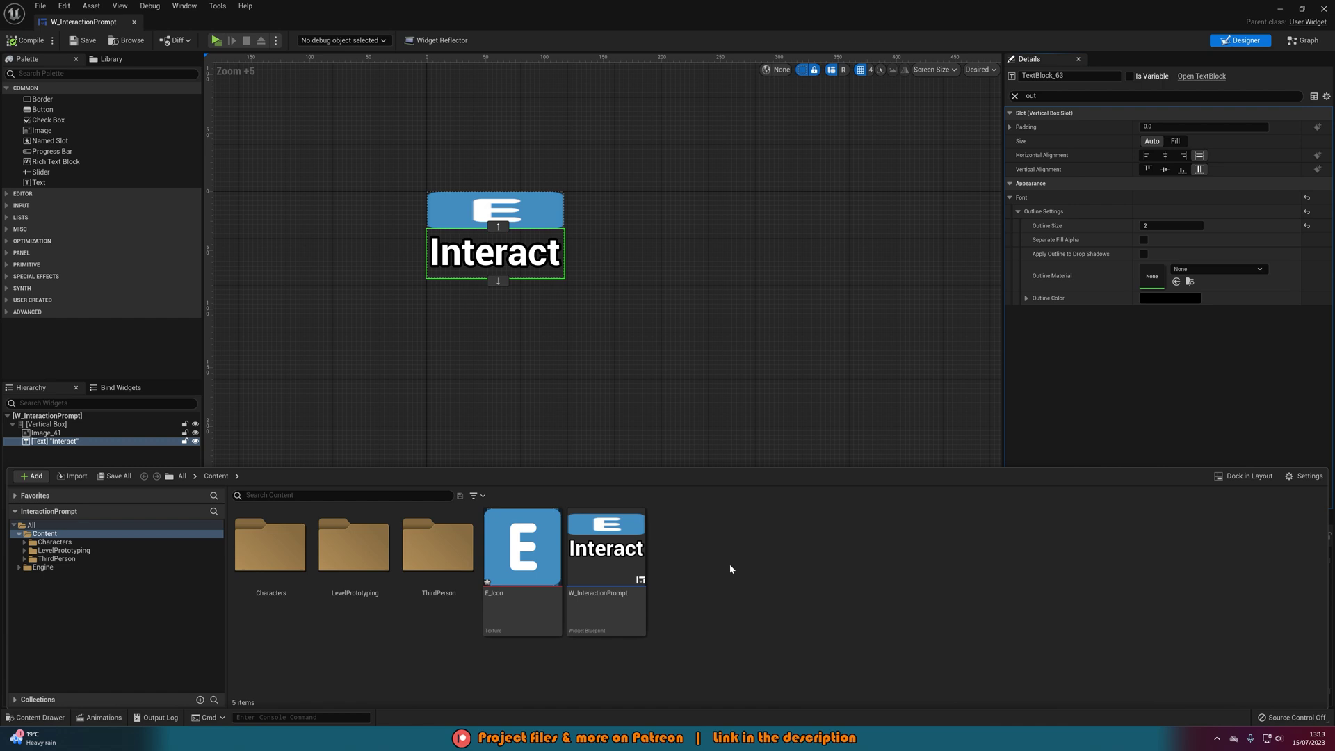
right_click(675, 561)
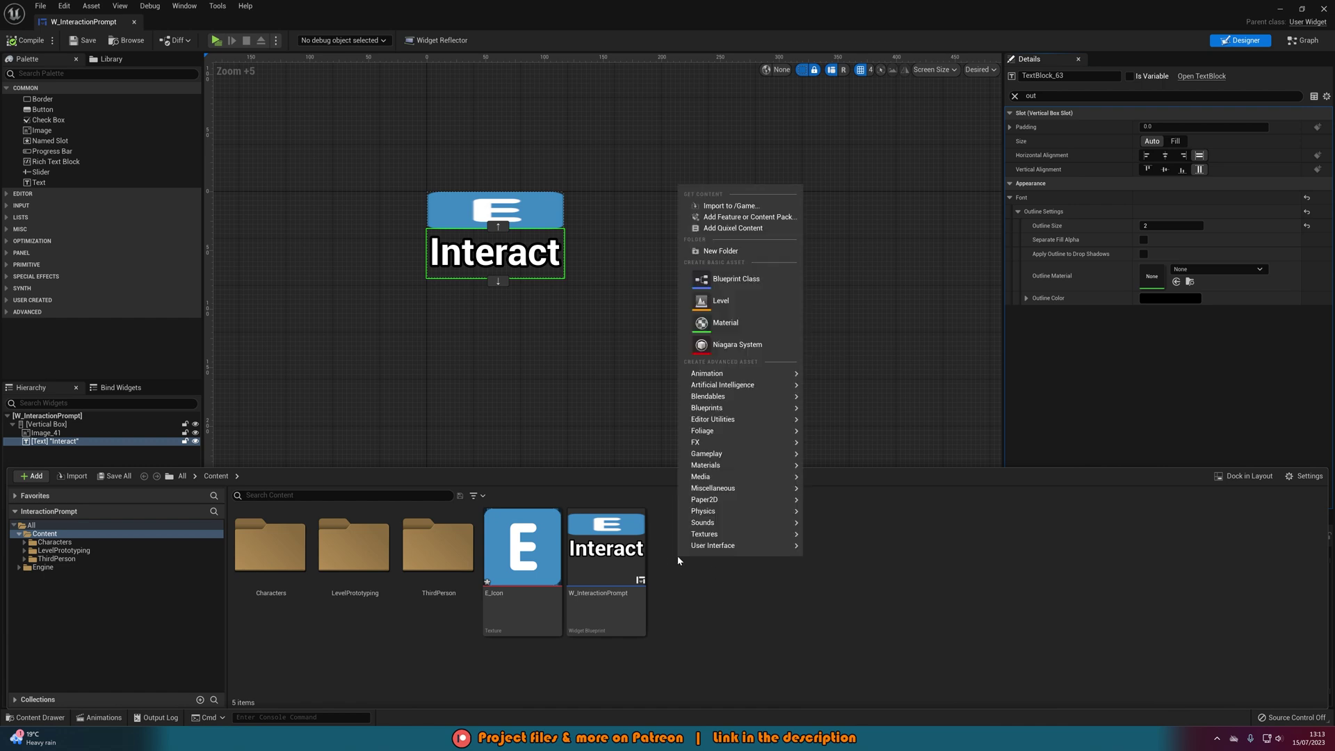
left_click(731, 281)
left_click(558, 281)
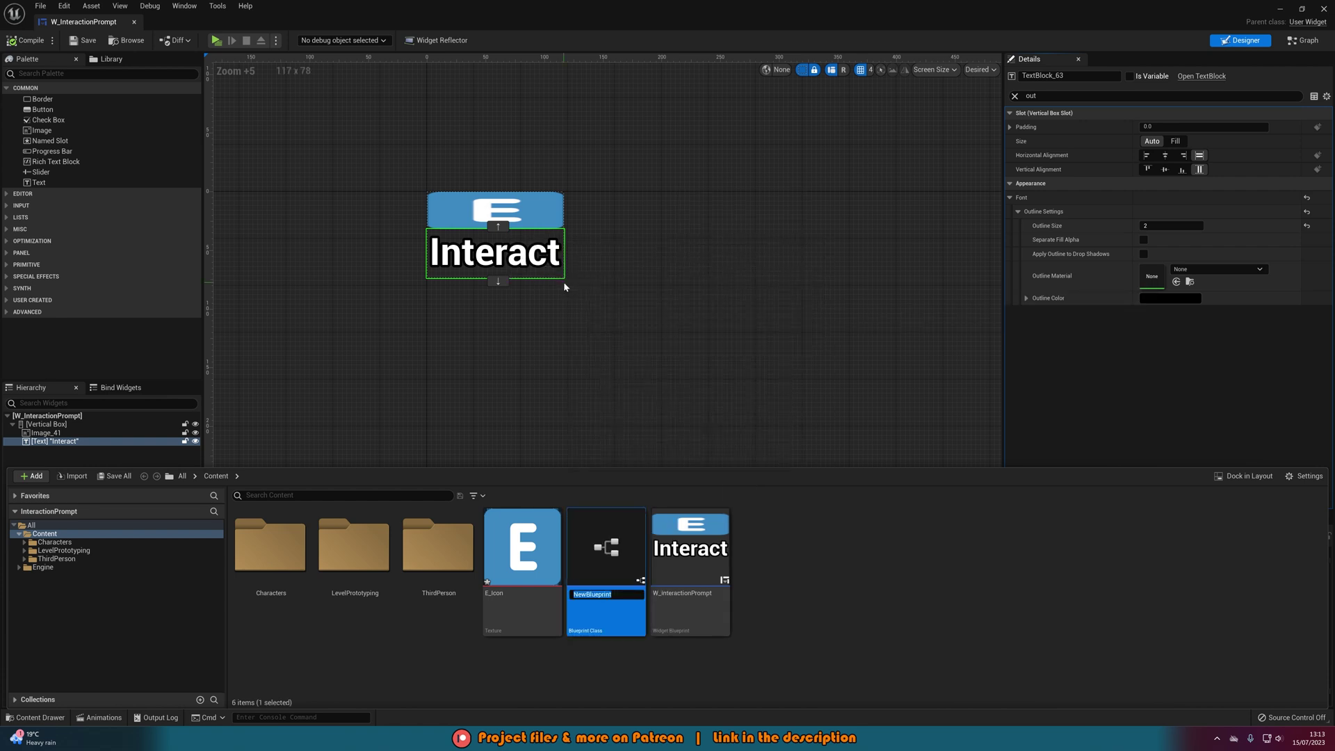
type("BP_Interactable")
key("Return")
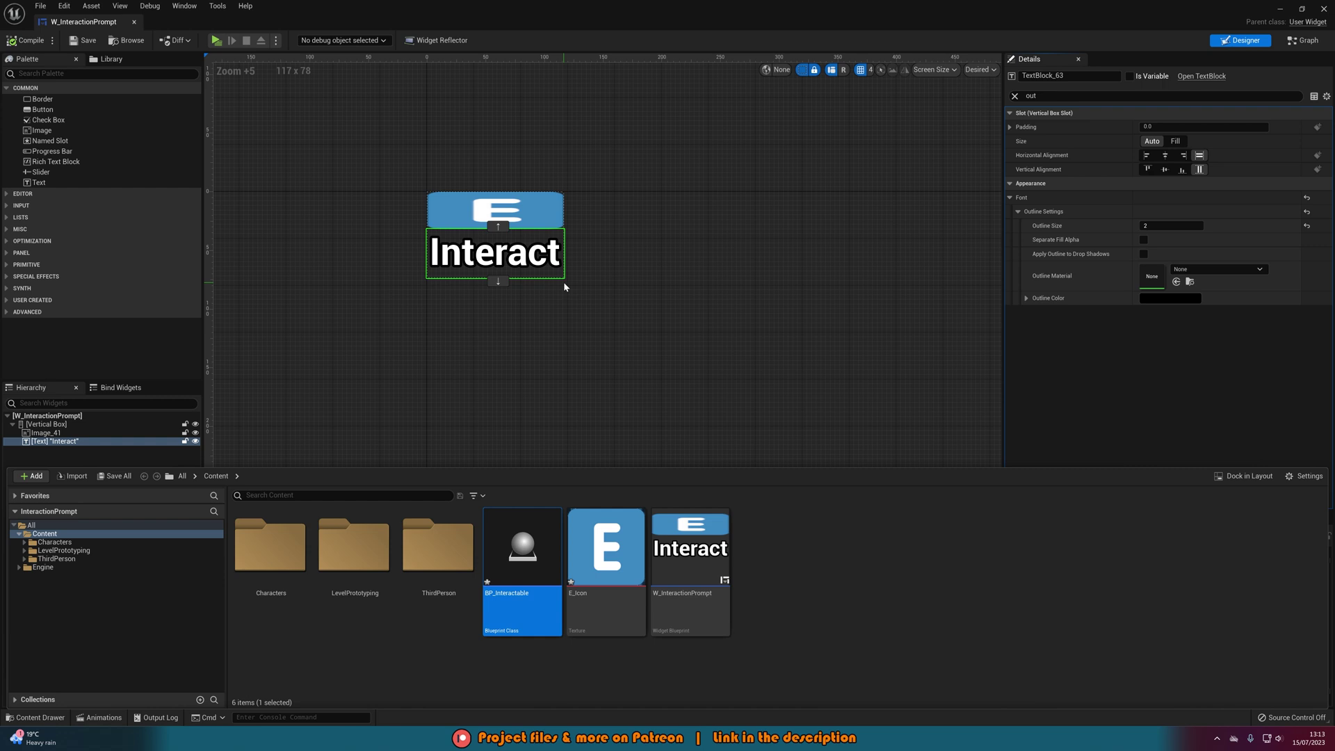
key("Return")
- Add a Cube component to BP_Interactable
left_click(25, 74)
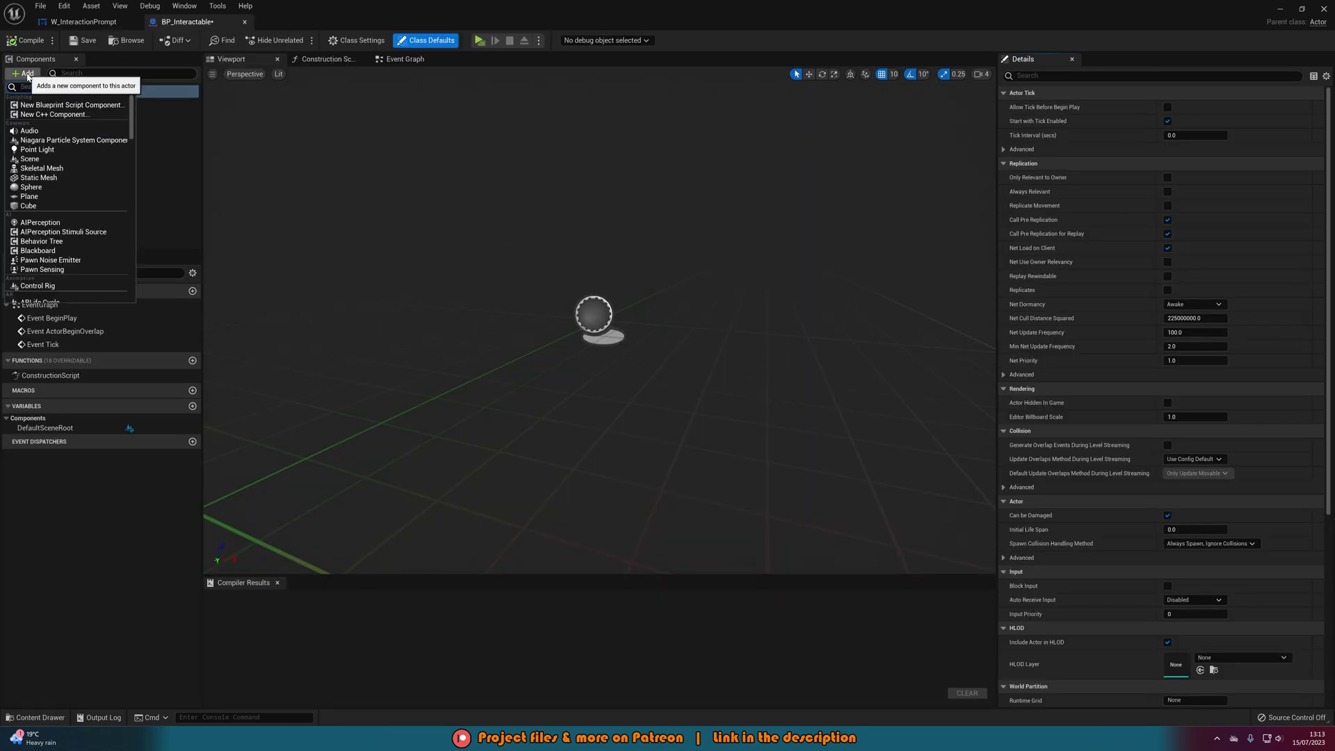
type("cube")
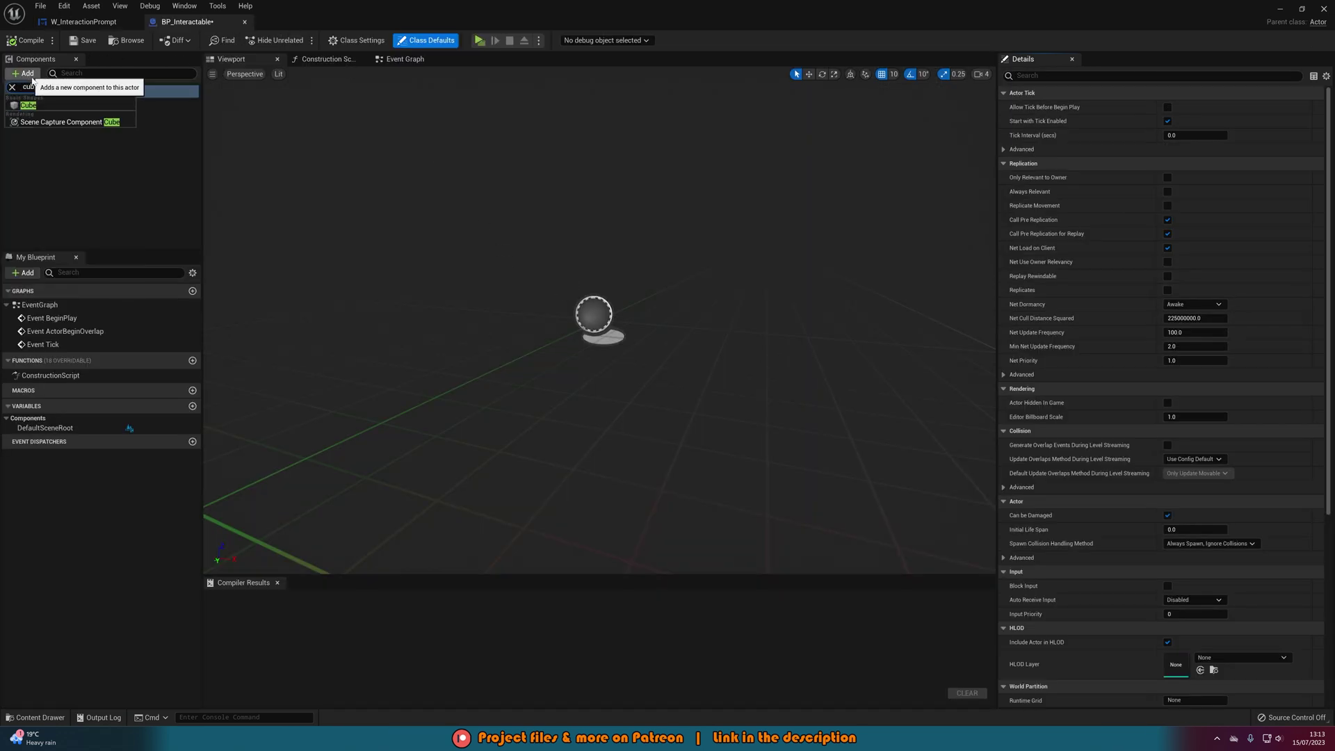
left_click(36, 107)
key("Return")
- Raise the cube vertically above the actor's origin
right_click_drag(603, 306, 589, 310)
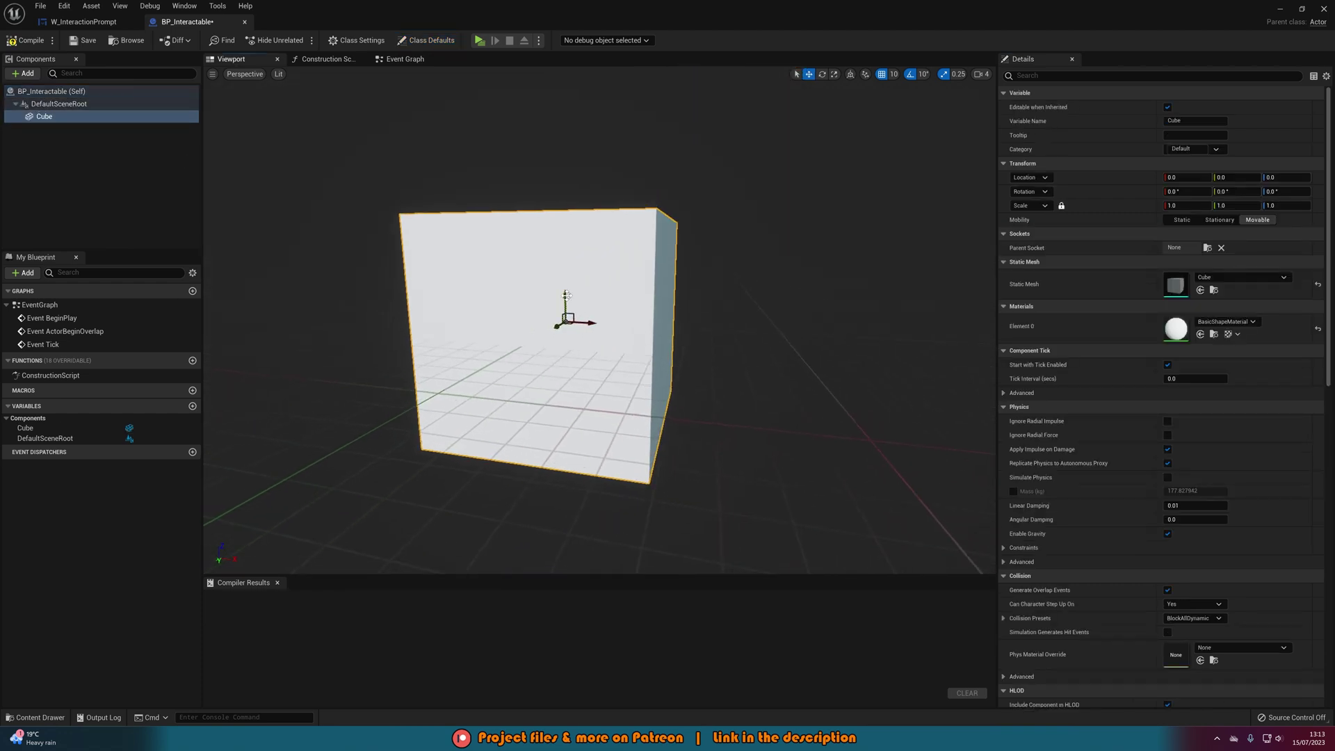
left_click_drag(566, 301, 564, 194)
right_click_drag(619, 232, 661, 207)
key("s")
left_click_drag(556, 281, 556, 291)
key("e")
mouse_move(598, 300)
right_mouse_down()
mouse_move(556, 278)
mouse_move(598, 326)
right_mouse_up()
left_click(45, 140)
- Add a Sphere Collision around the cube, scaled uniformly to 9 and raised to Z 40
left_click(28, 74)
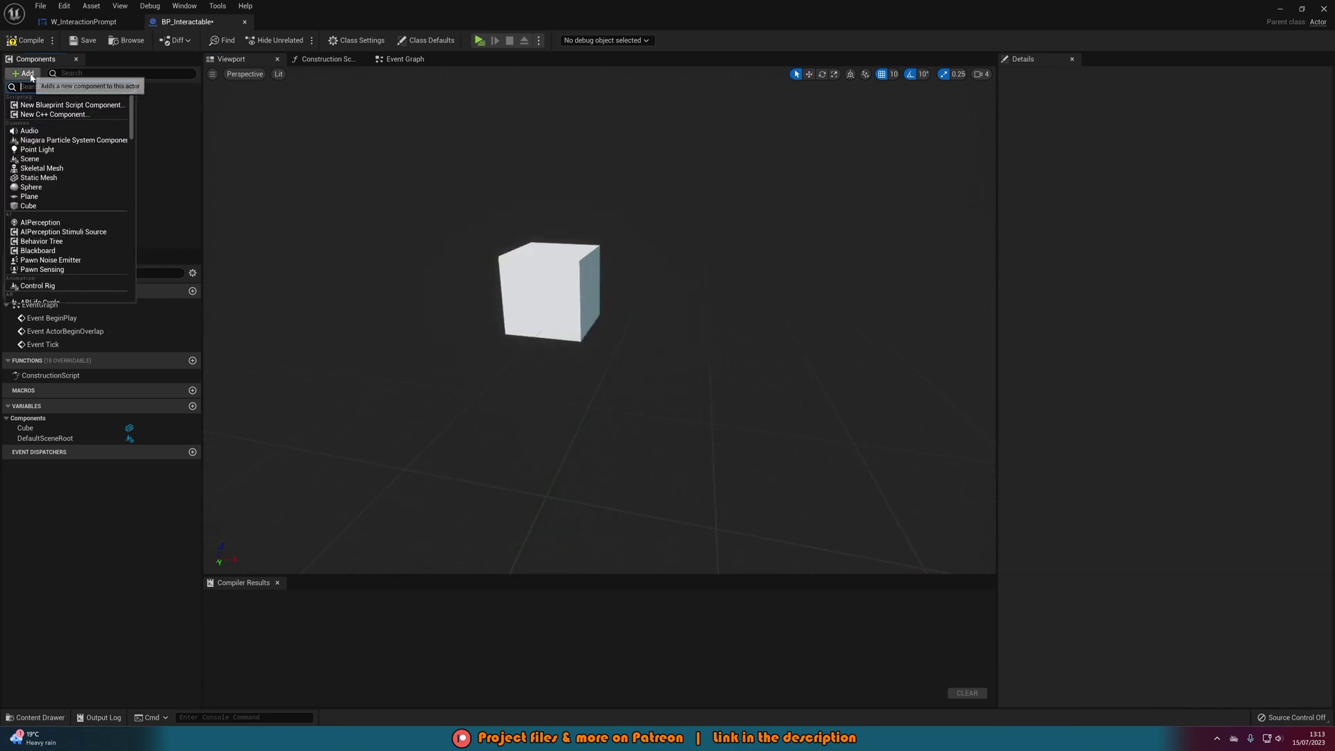
type("sphere")
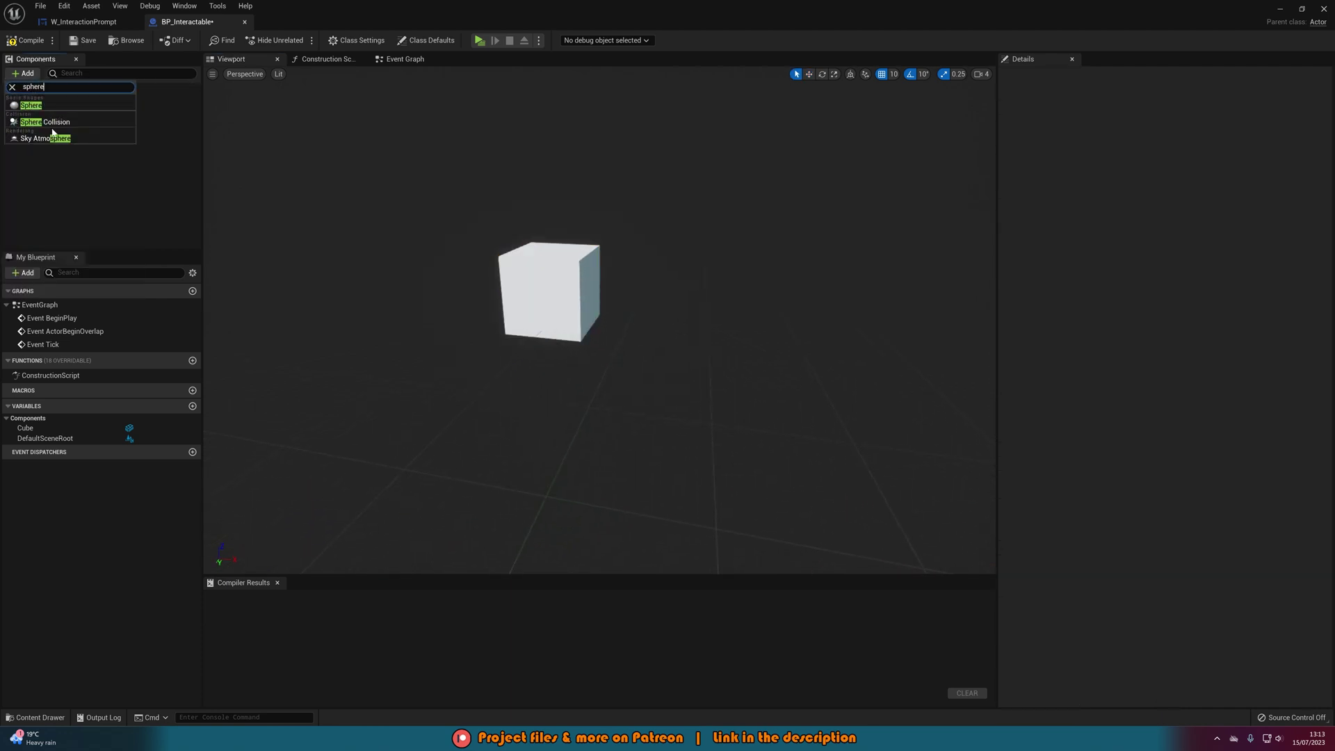
left_click(45, 122)
key("e")
key("r")
left_click_drag(519, 317, 547, 261)
key("w")
scroll(518, 258, "down", 3)
key("r")
key("w")
right_click_drag(491, 274, 472, 243)
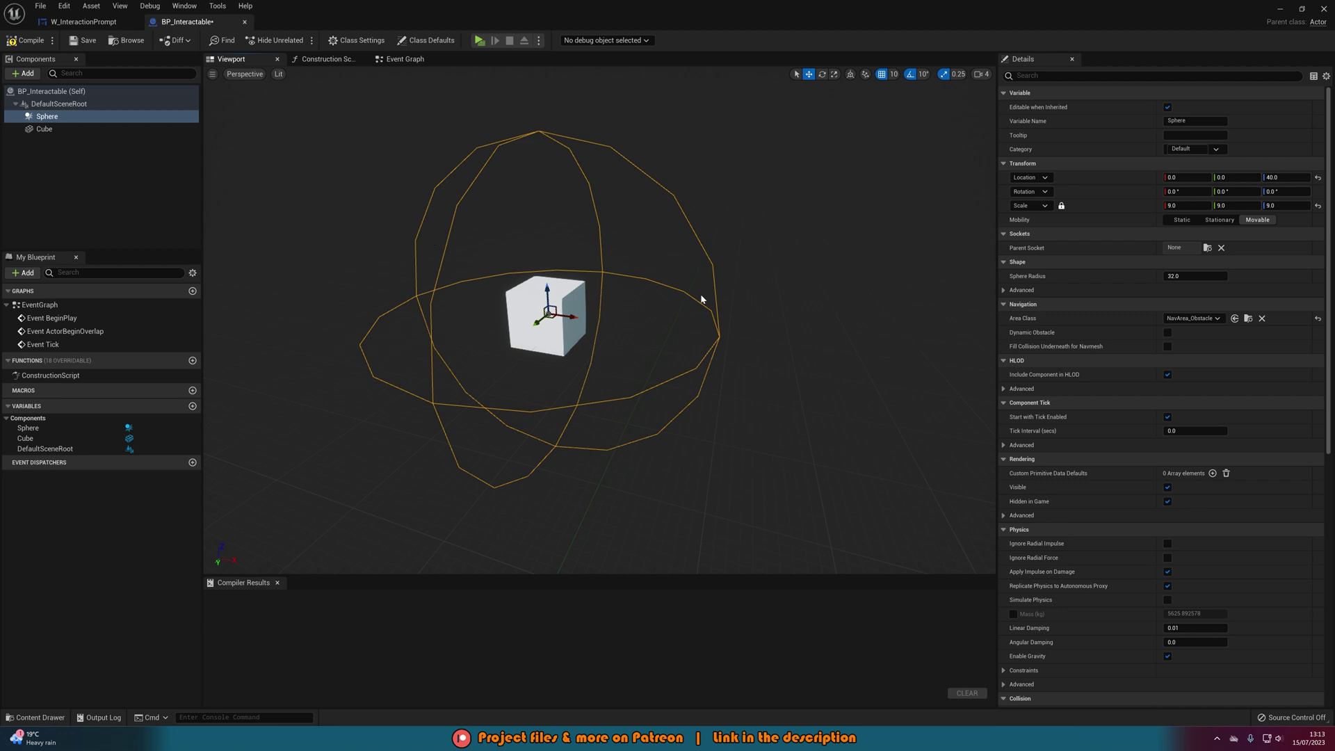
left_click(112, 183)
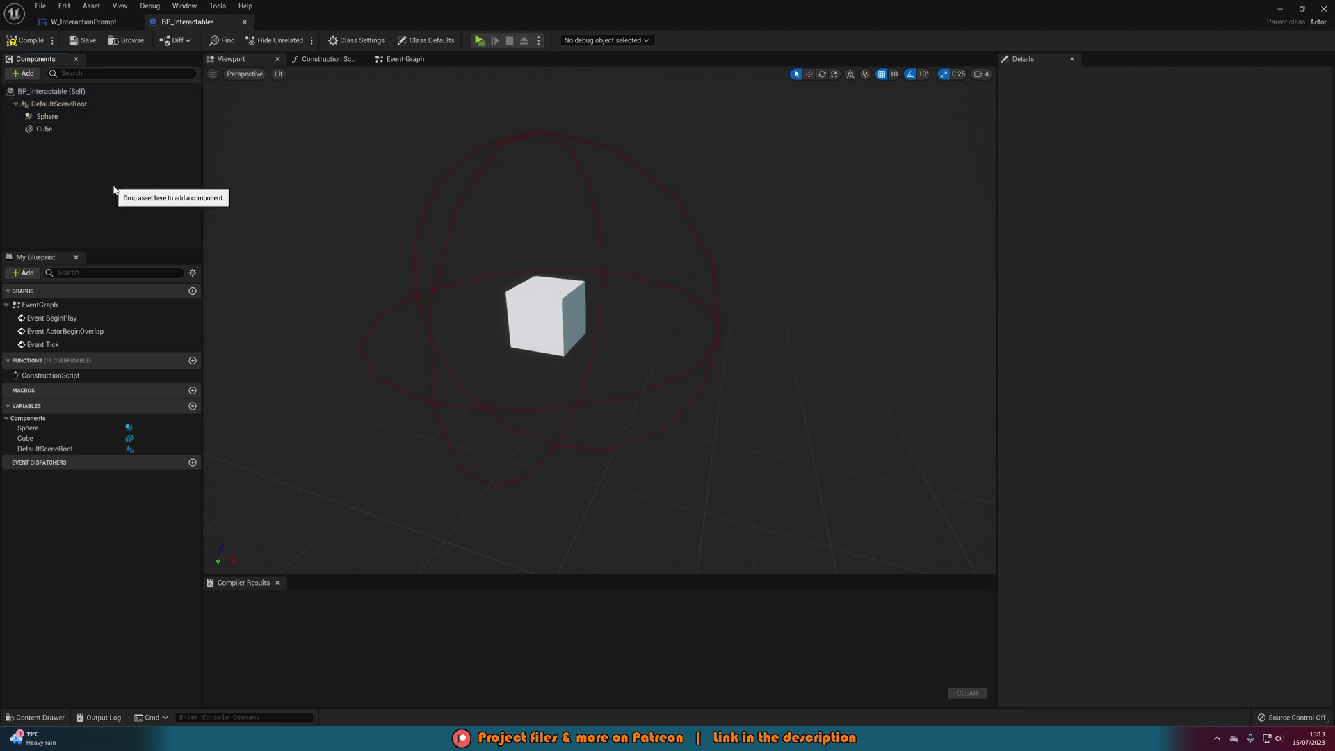
- Add a Widget component to BP_Interactable and set its widget class to W_InteractionPrompt
left_click(26, 74)
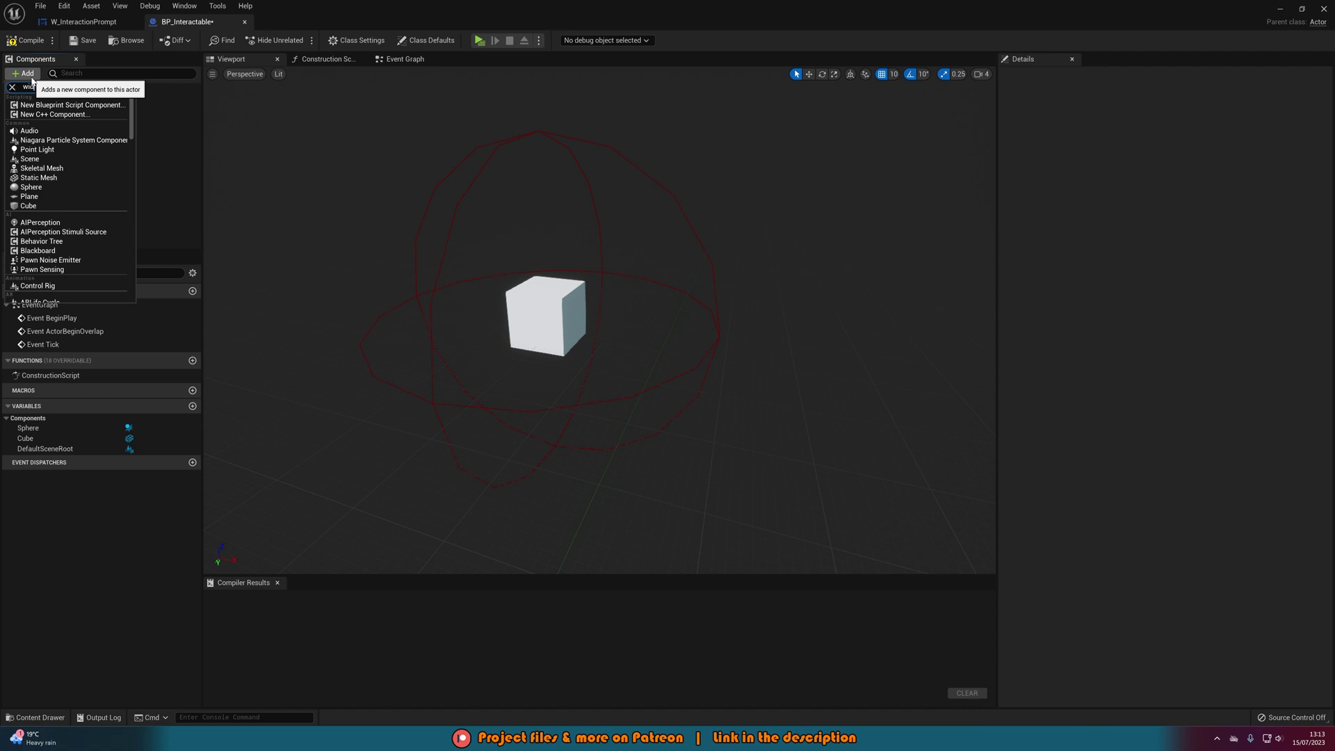
type("widget")
left_click(86, 105)
key("Return")
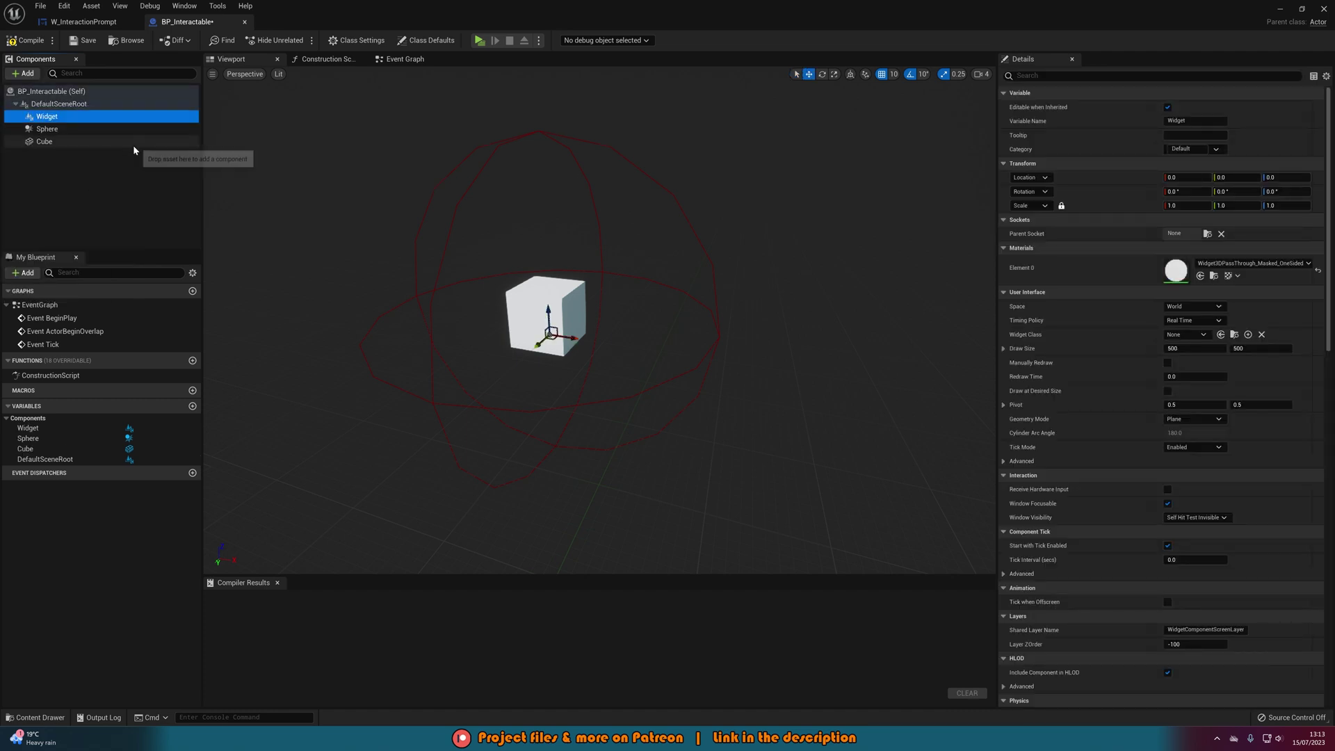
left_click(1191, 336)
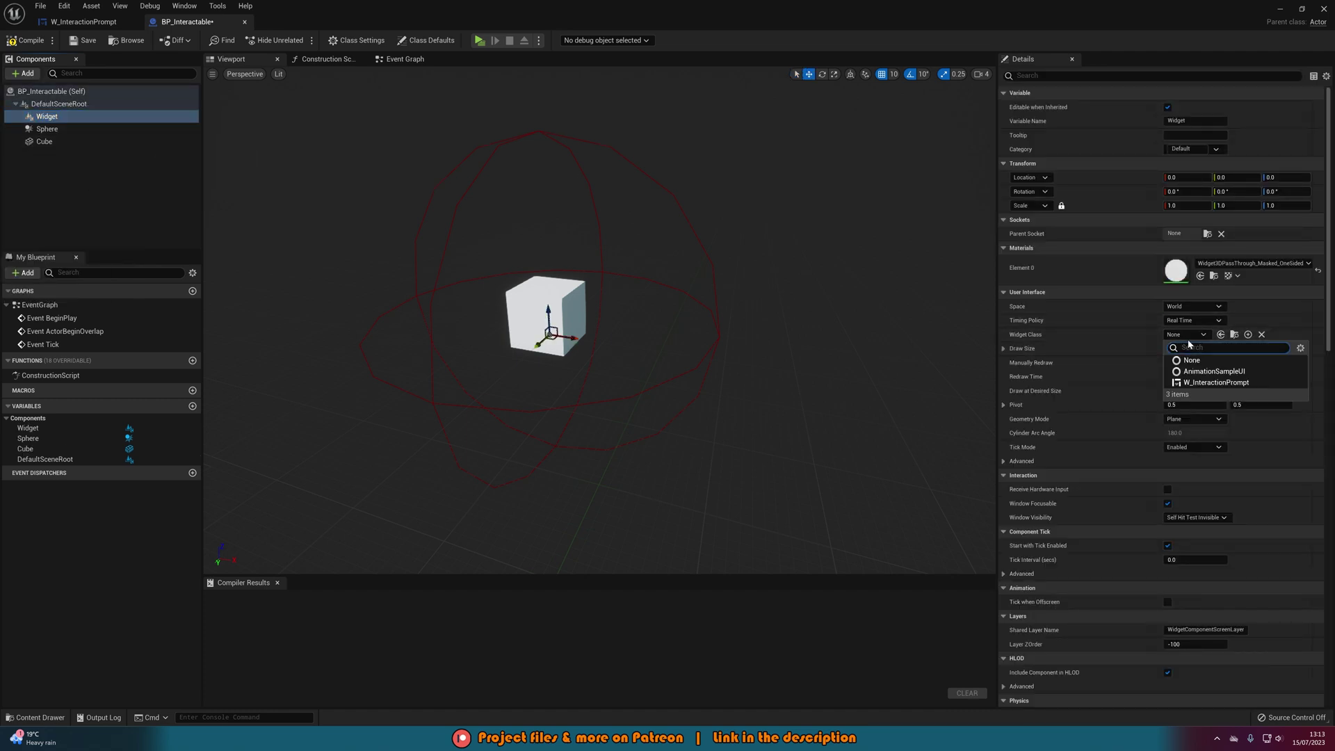
left_click(1216, 383)
mouse_move(635, 290)
right_mouse_down()
mouse_move(396, 285)
mouse_move(635, 289)
right_mouse_up()
key("d")
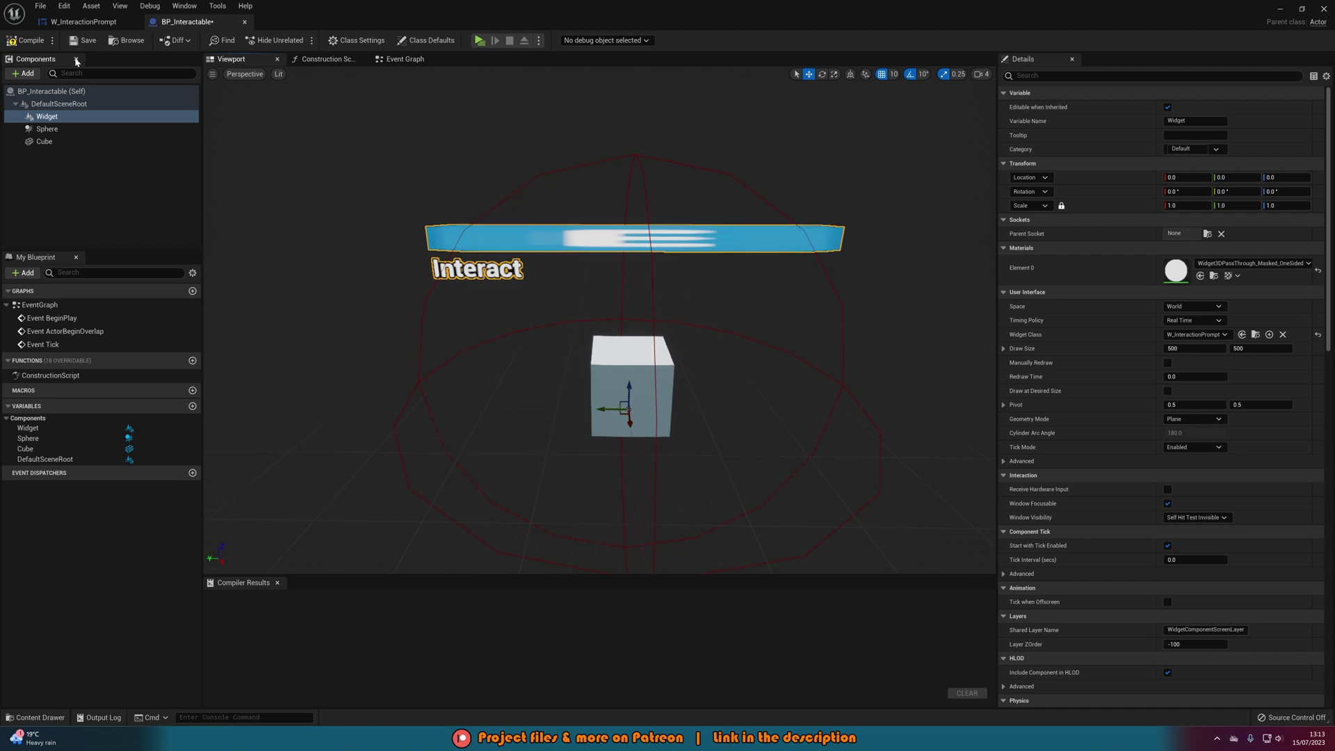
- In W_InteractionPrompt, add a Canvas Panel as the root and move the Vertical Box with its contents inside it
left_click(82, 21)
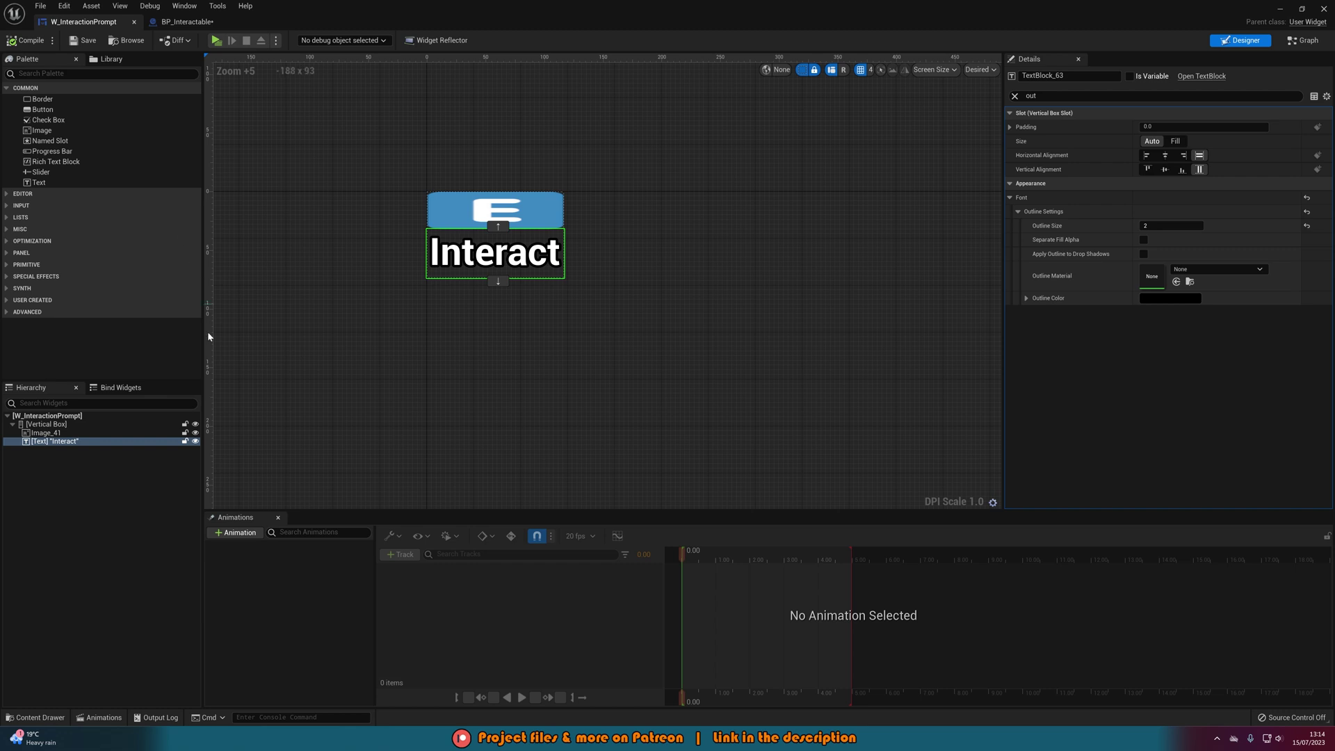
left_click(53, 424)
key("Delete")
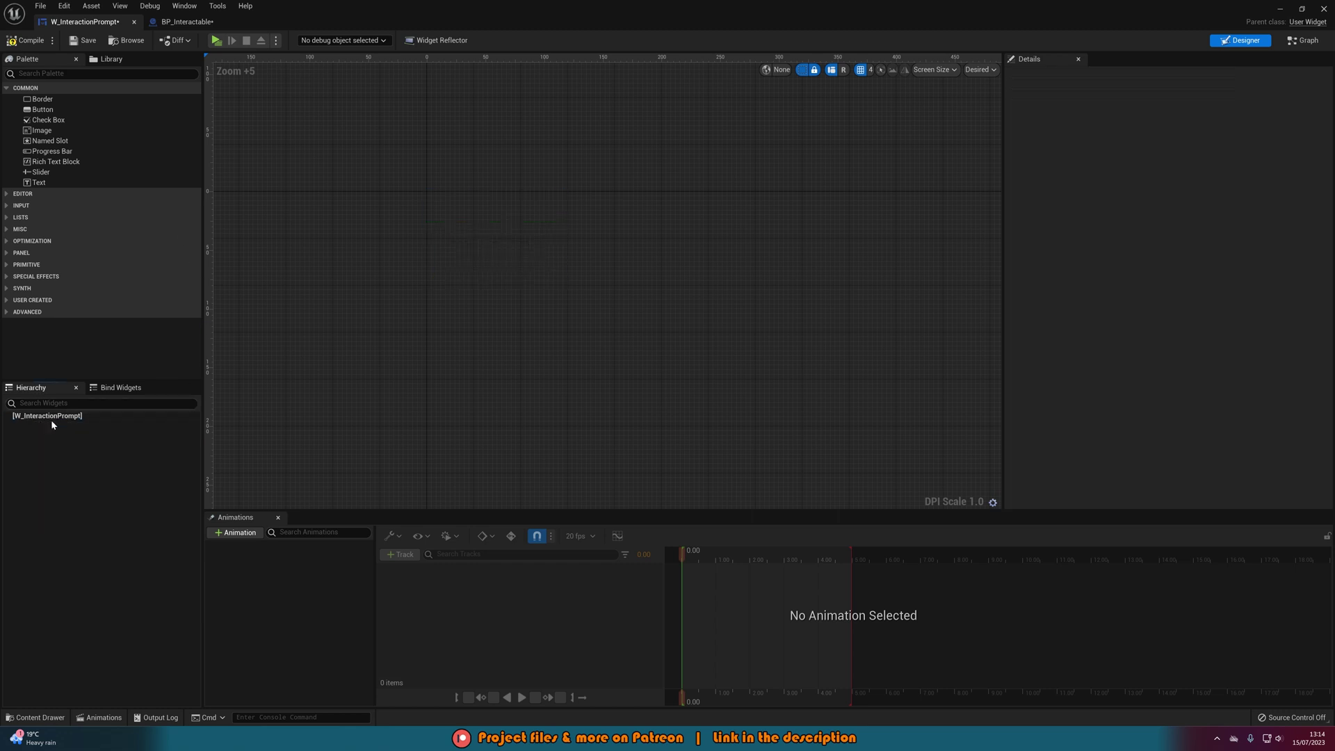
left_click(115, 73)
type("pan")
left_click_drag(56, 121, 84, 420)
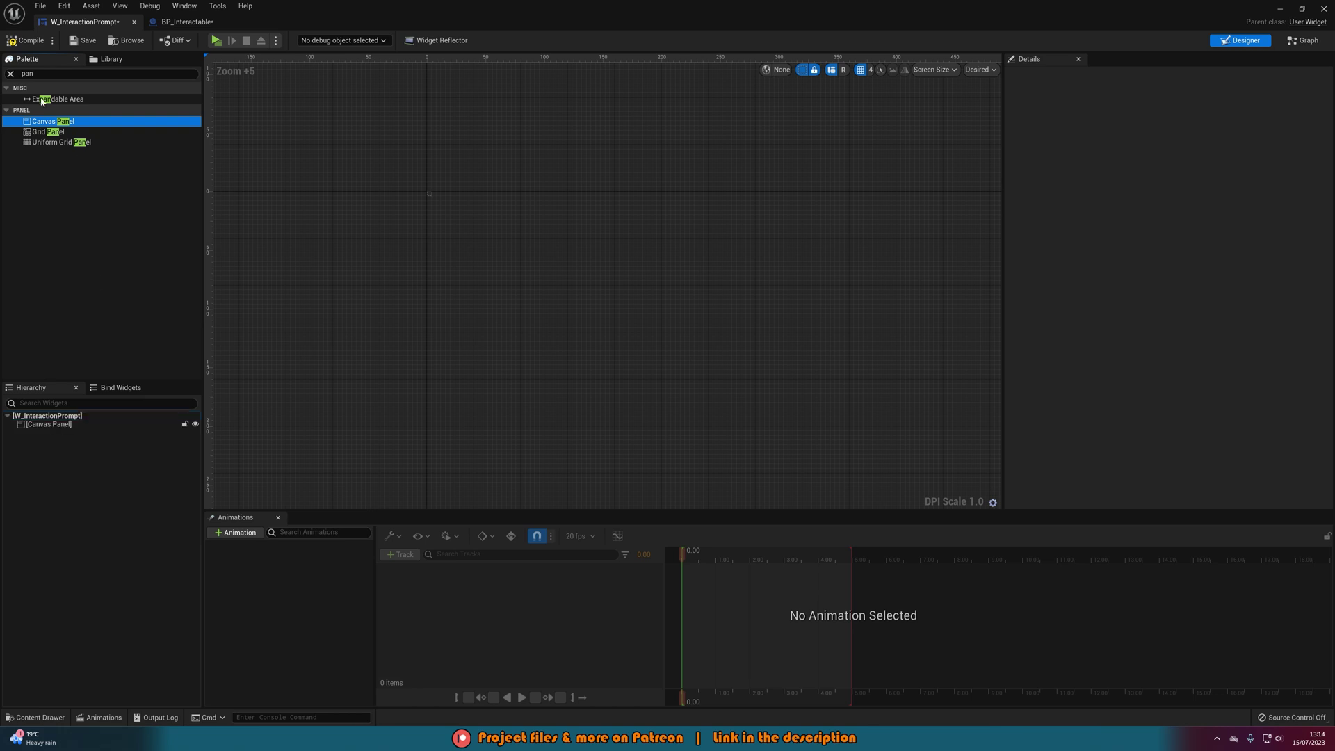
left_click(13, 73)
left_click(84, 424)
key("ctrl+v")
- Switch the widget's designer preview size mode to Fill Screen
left_click(979, 70)
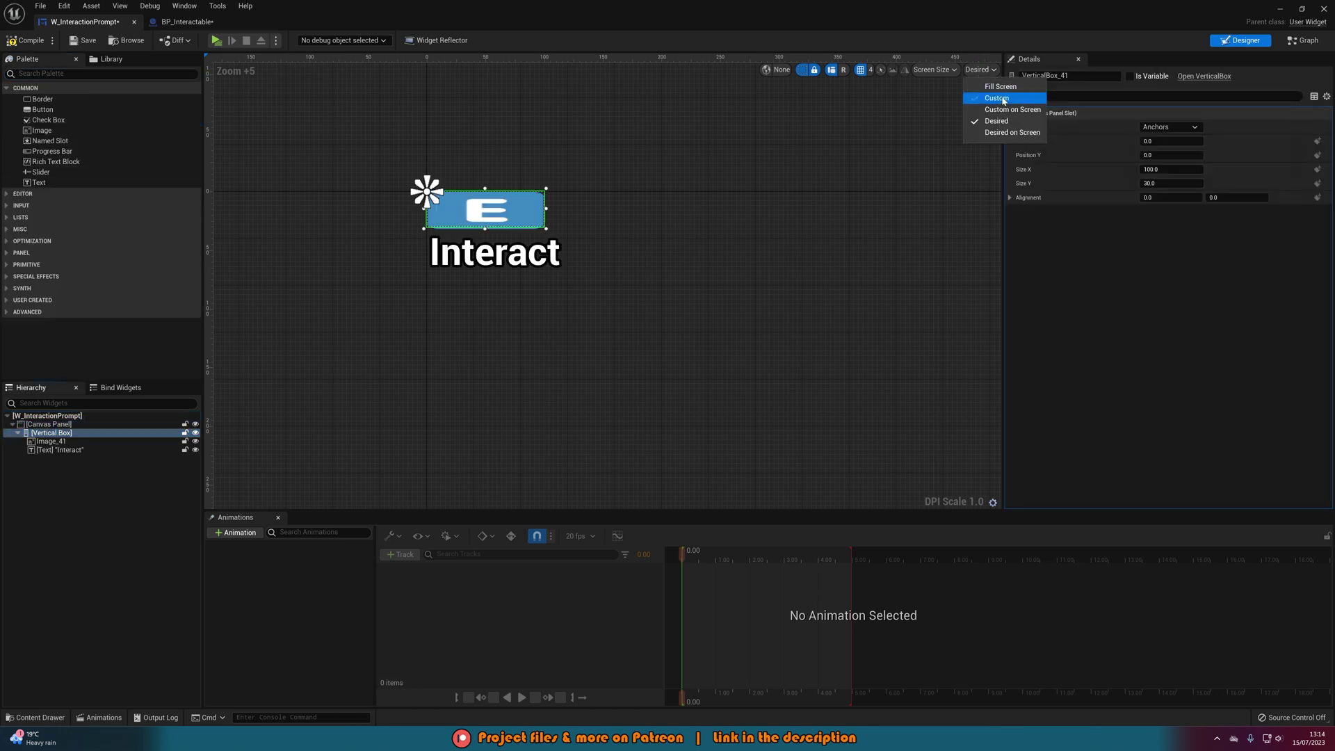
left_click(1008, 87)
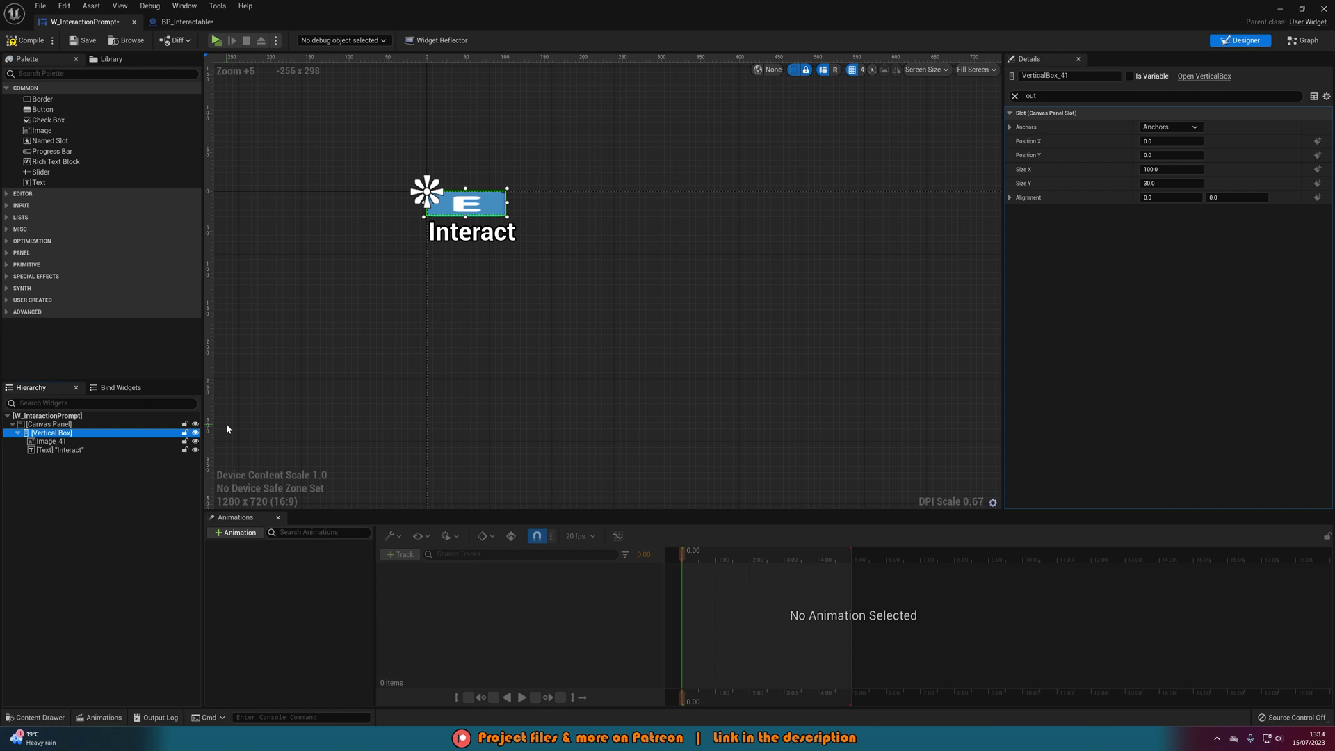
right_click_drag(658, 355, 554, 315)
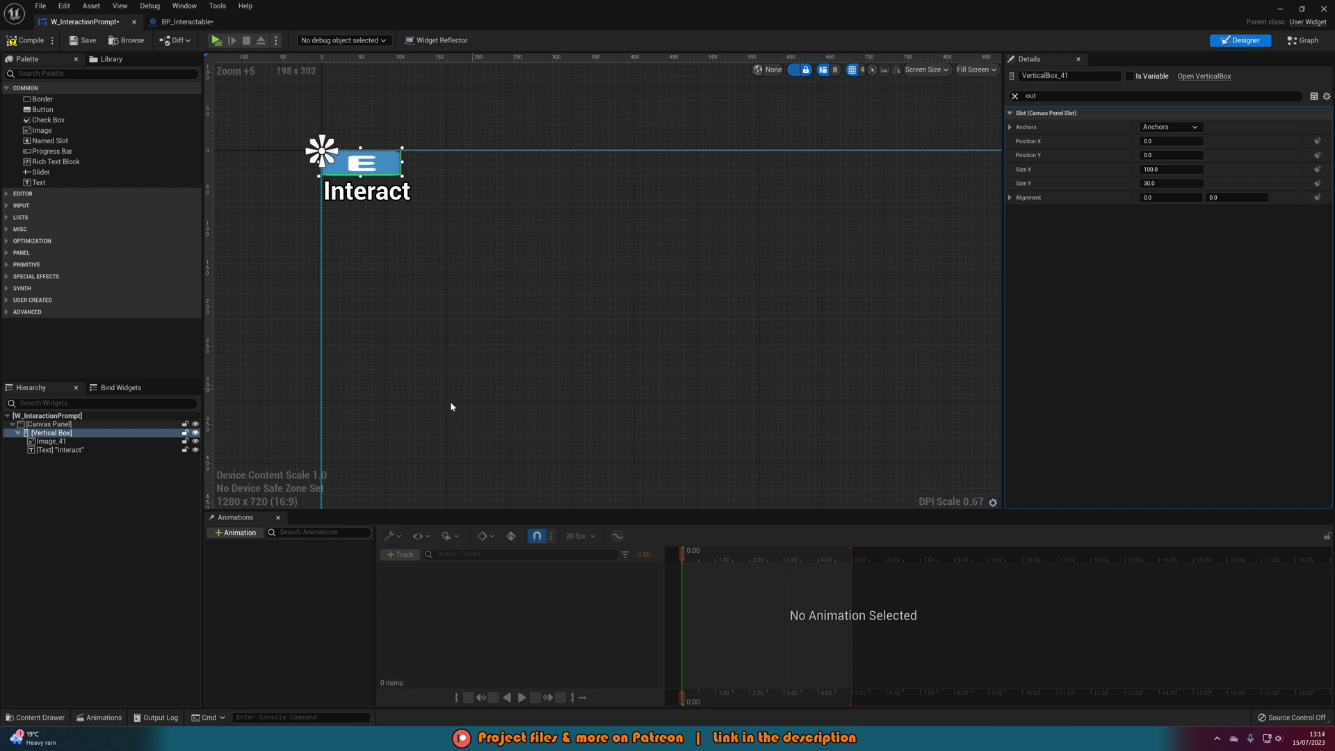
- Anchor the Vertical Box to the centre of the canvas and set its position to X 0, Y 0
left_click(1014, 96)
left_click(1015, 112)
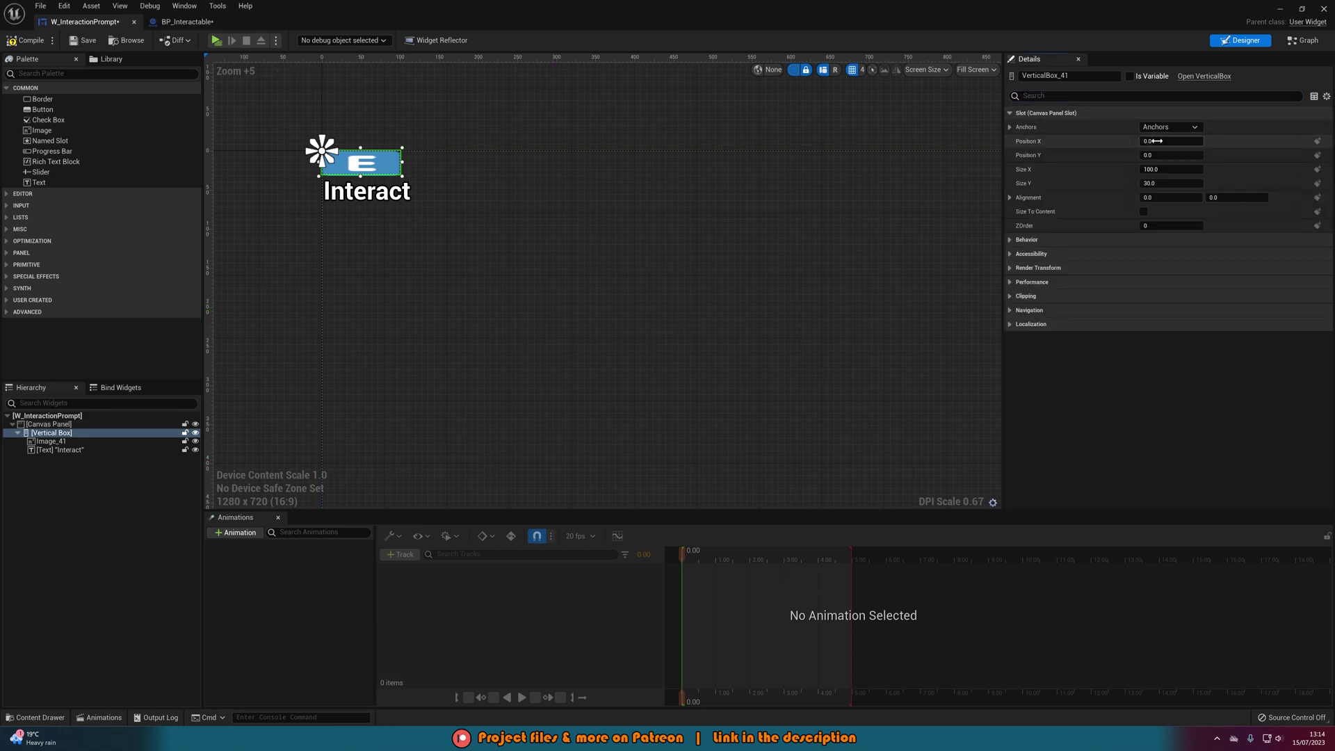
left_click(1170, 126)
left_click(1195, 190)
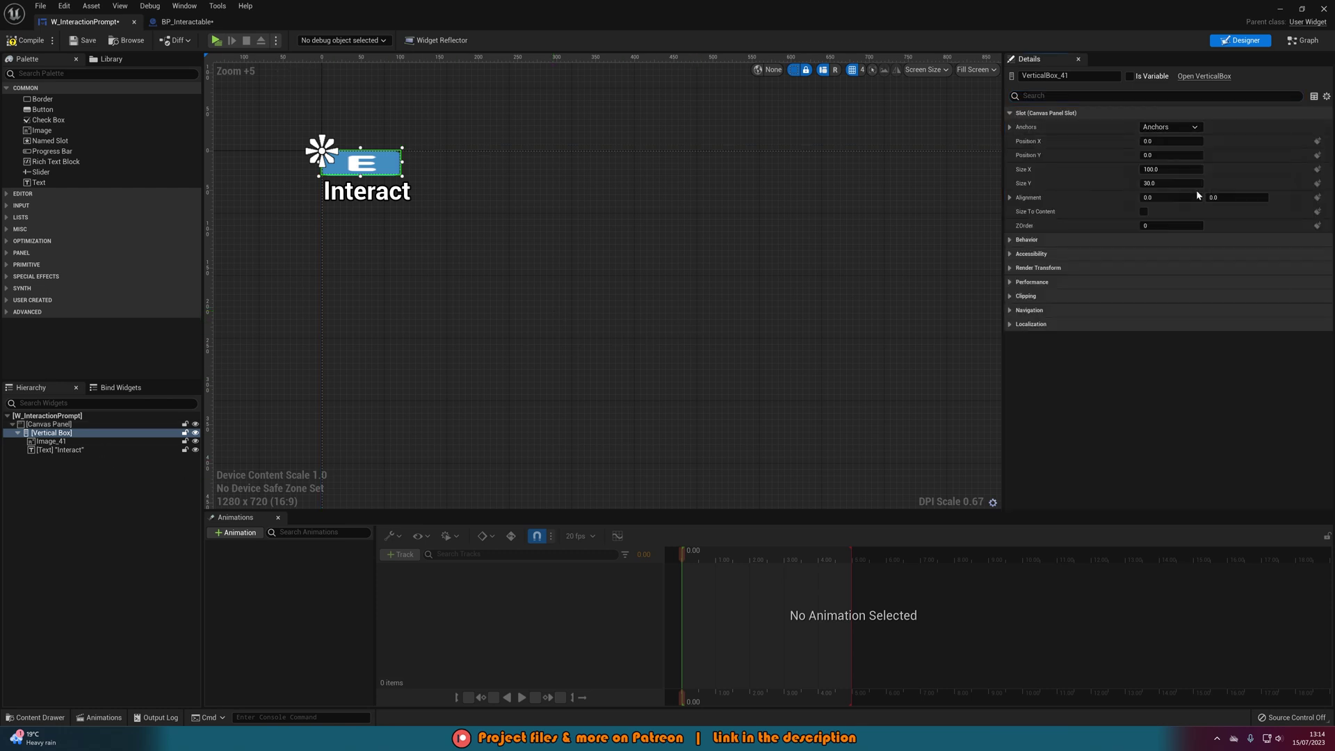
left_click(1171, 142)
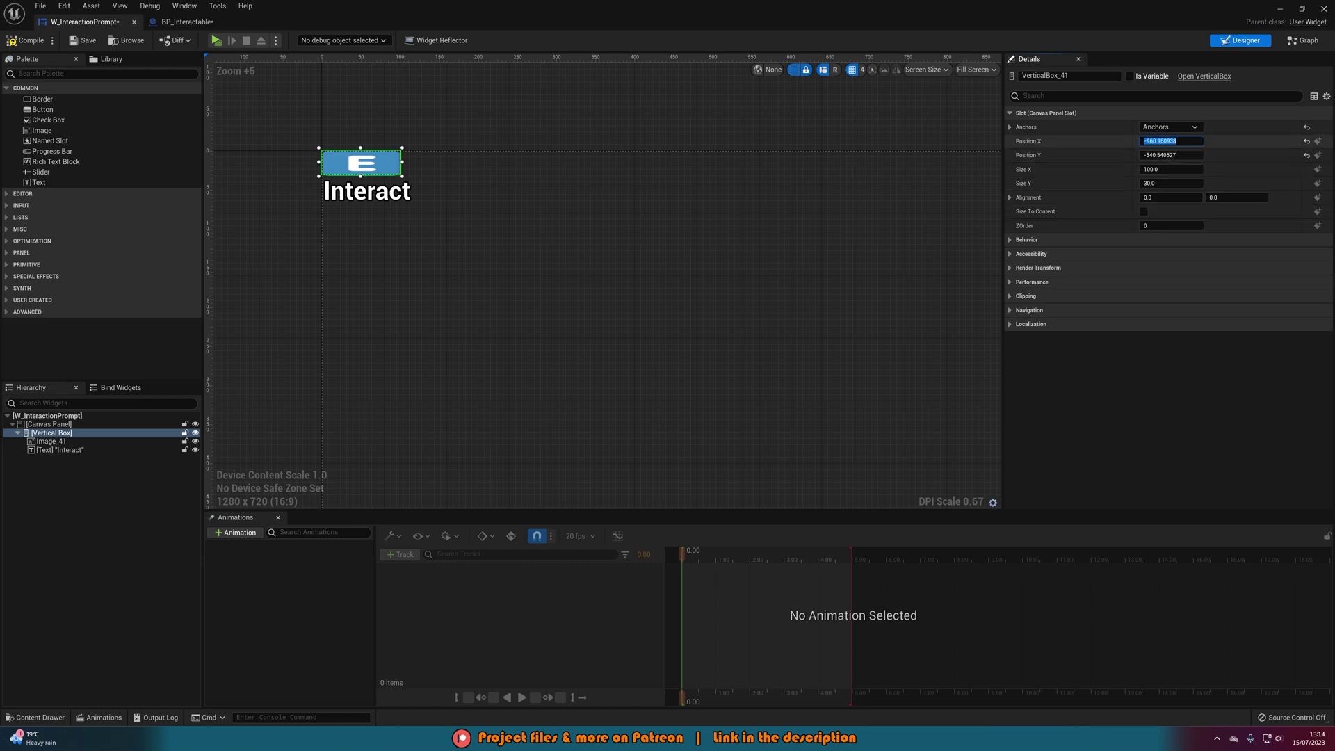
type("0")
key("Tab")
type("0")
key("Tab")
- Set the Vertical Box's alignment to 0.5 by 0.5 and enable Size To Content
key("Tab")
key("Tab")
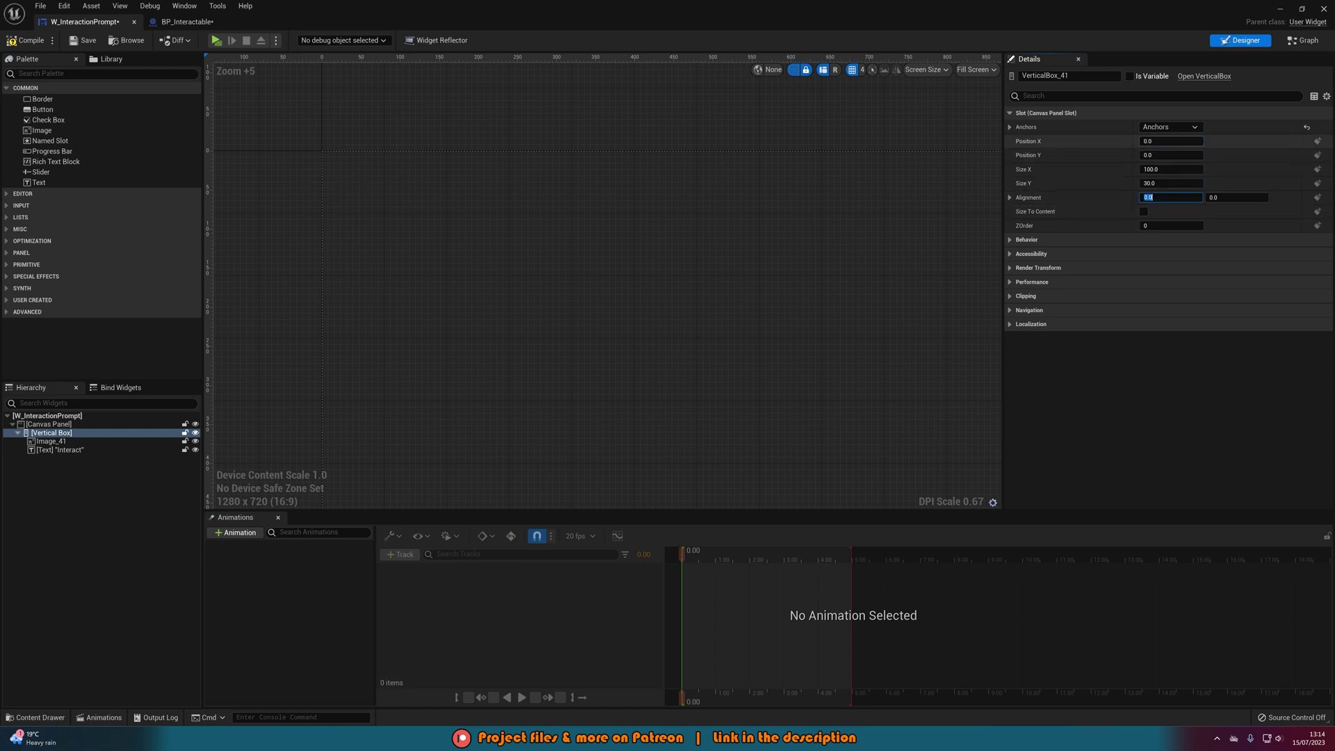
type("0.5")
key("Tab")
right_click_drag(554, 368, 26, 87)
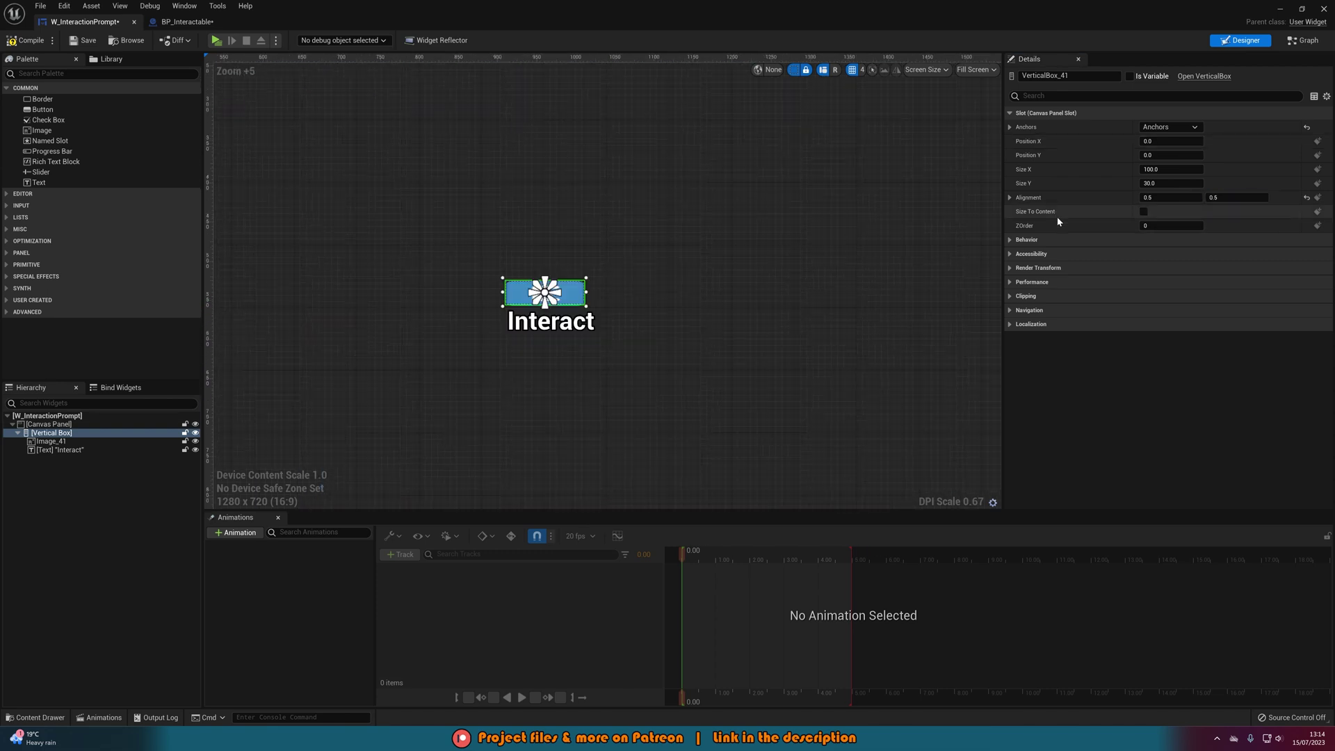
left_click(1143, 212)
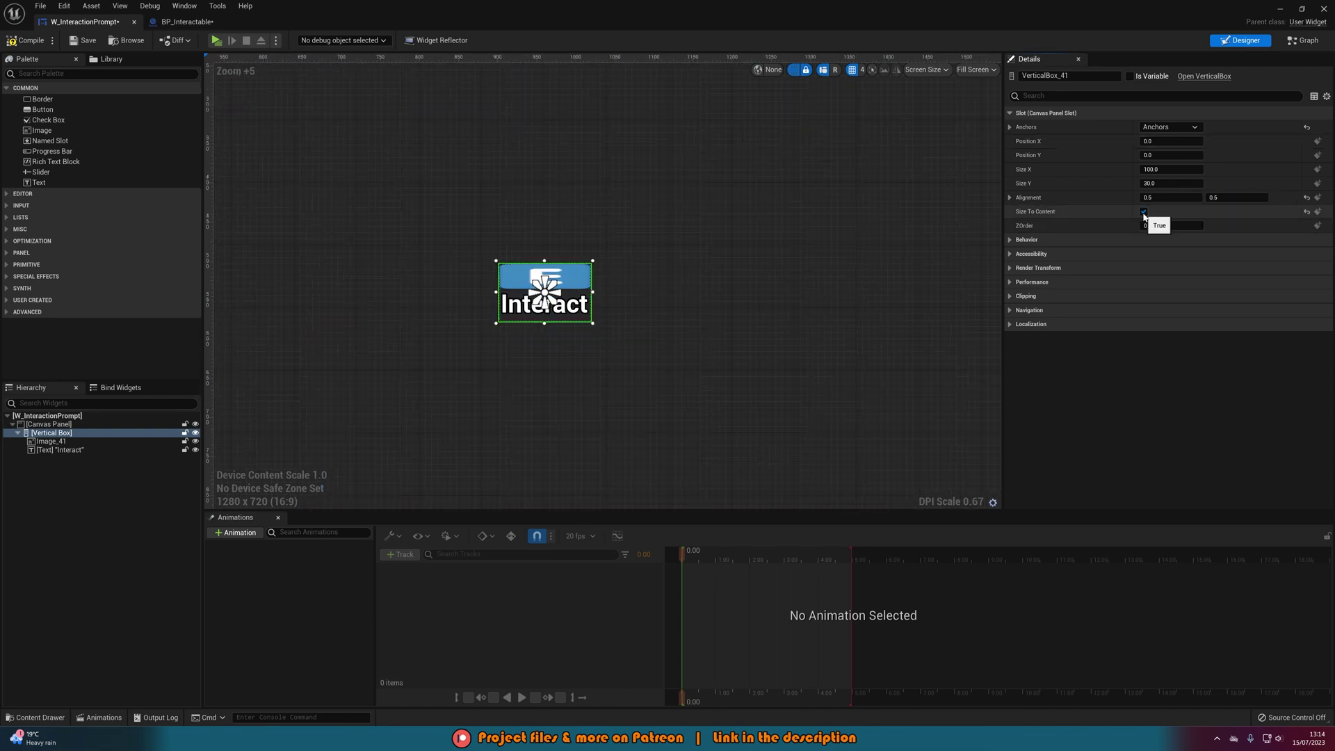
- Centre the "Interact" text and the E icon image horizontally and vertically in their slots, and save the widget
left_click(81, 451)
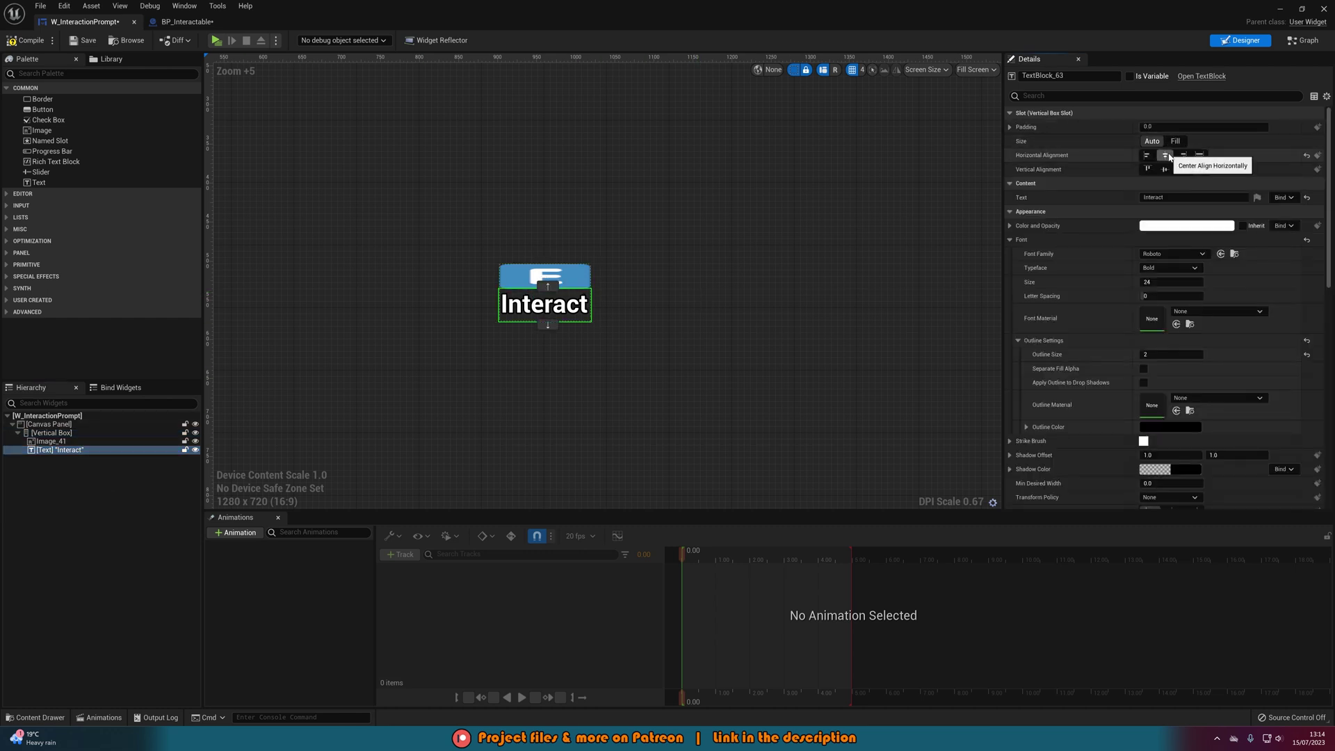
left_click(1165, 169)
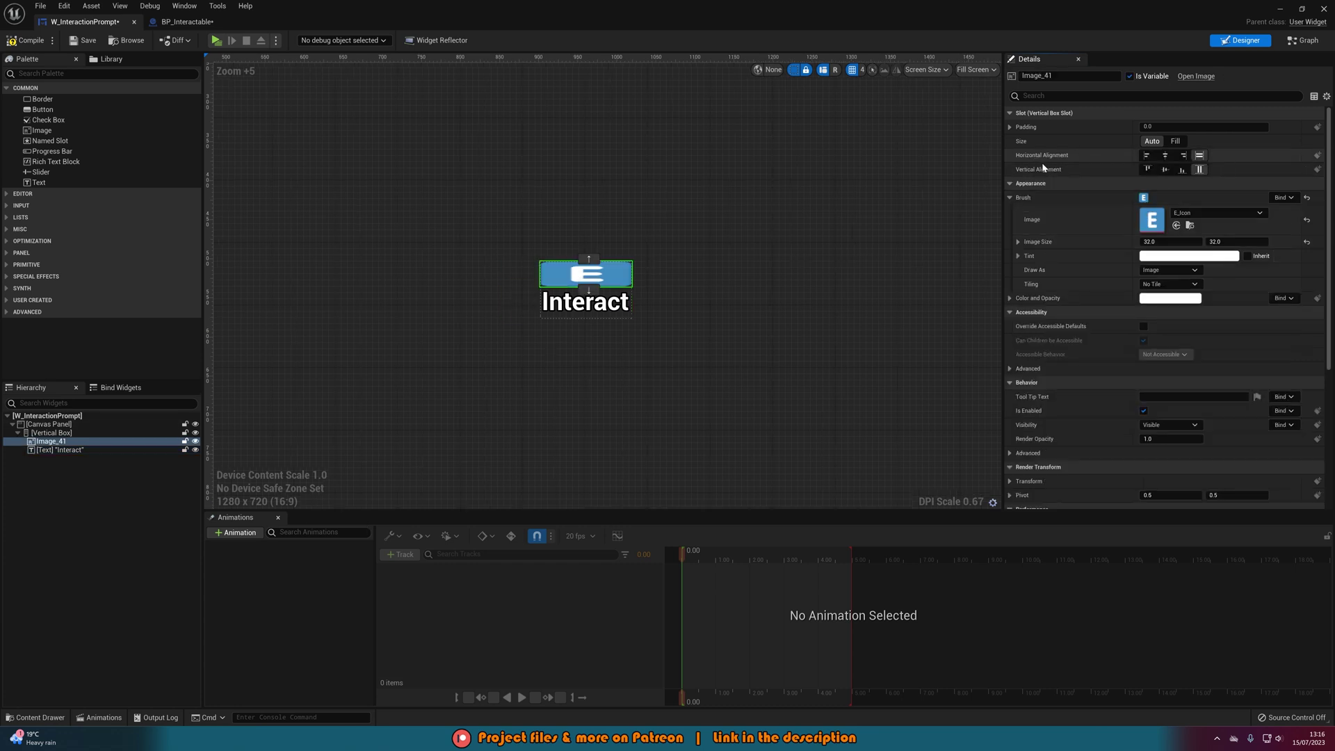
left_click(1164, 155)
left_click(1164, 169)
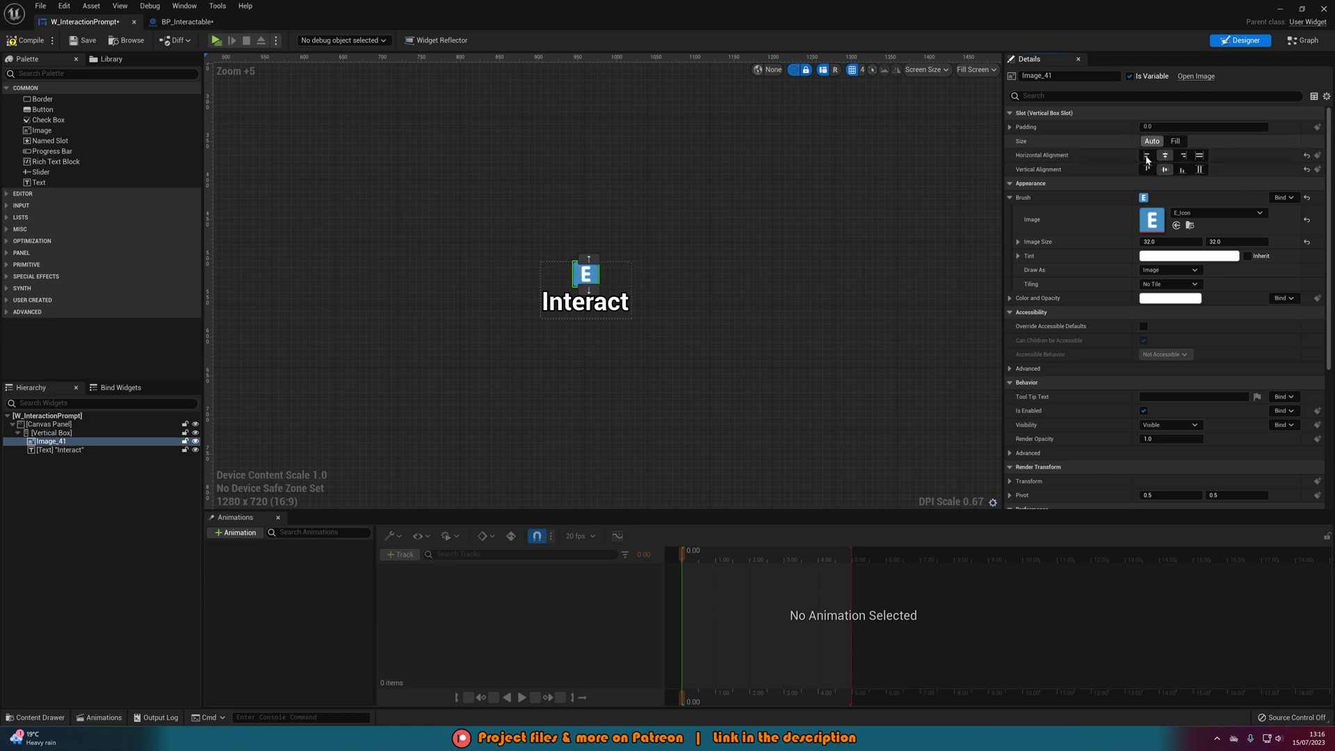
left_click(82, 40)
- Raise the Widget component in BP_Interactable so the prompt sits just above the cube
left_click(187, 22)
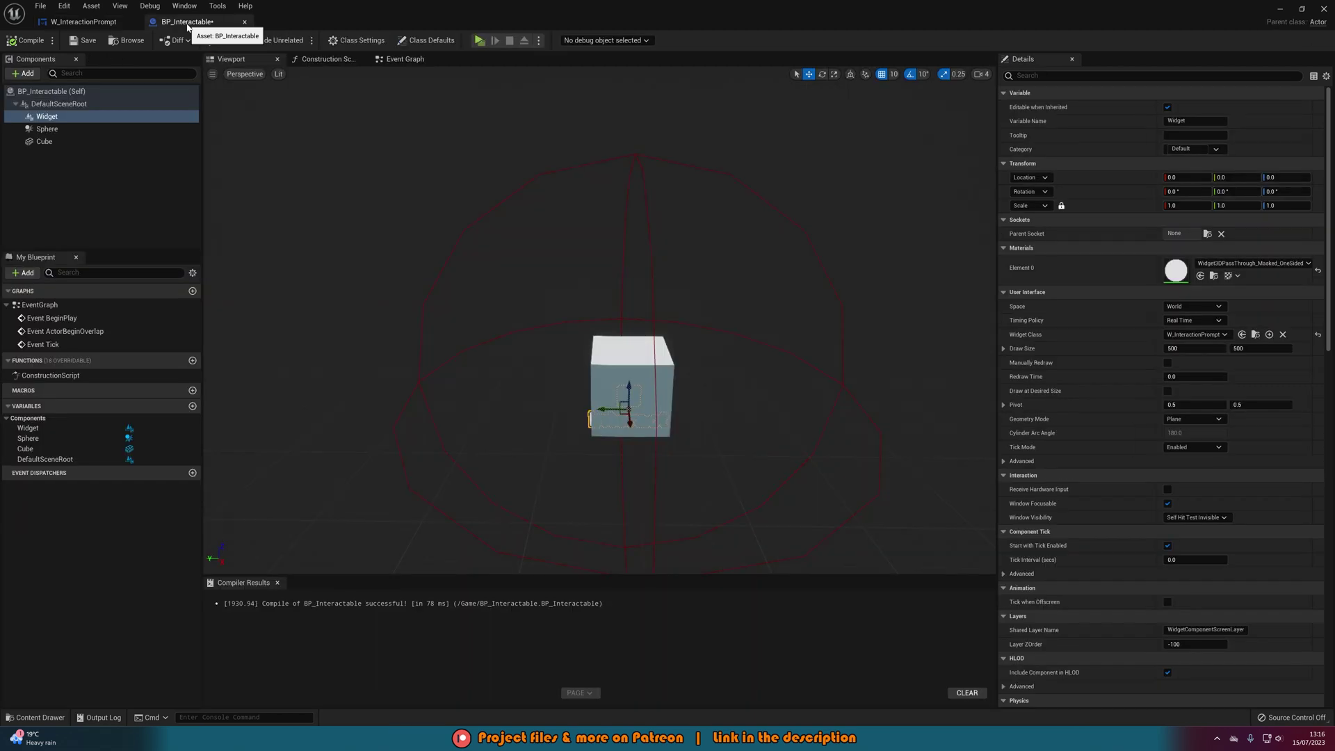
left_click_drag(629, 386, 630, 293)
right_click_drag(606, 271, 629, 304)
left_click(94, 242)
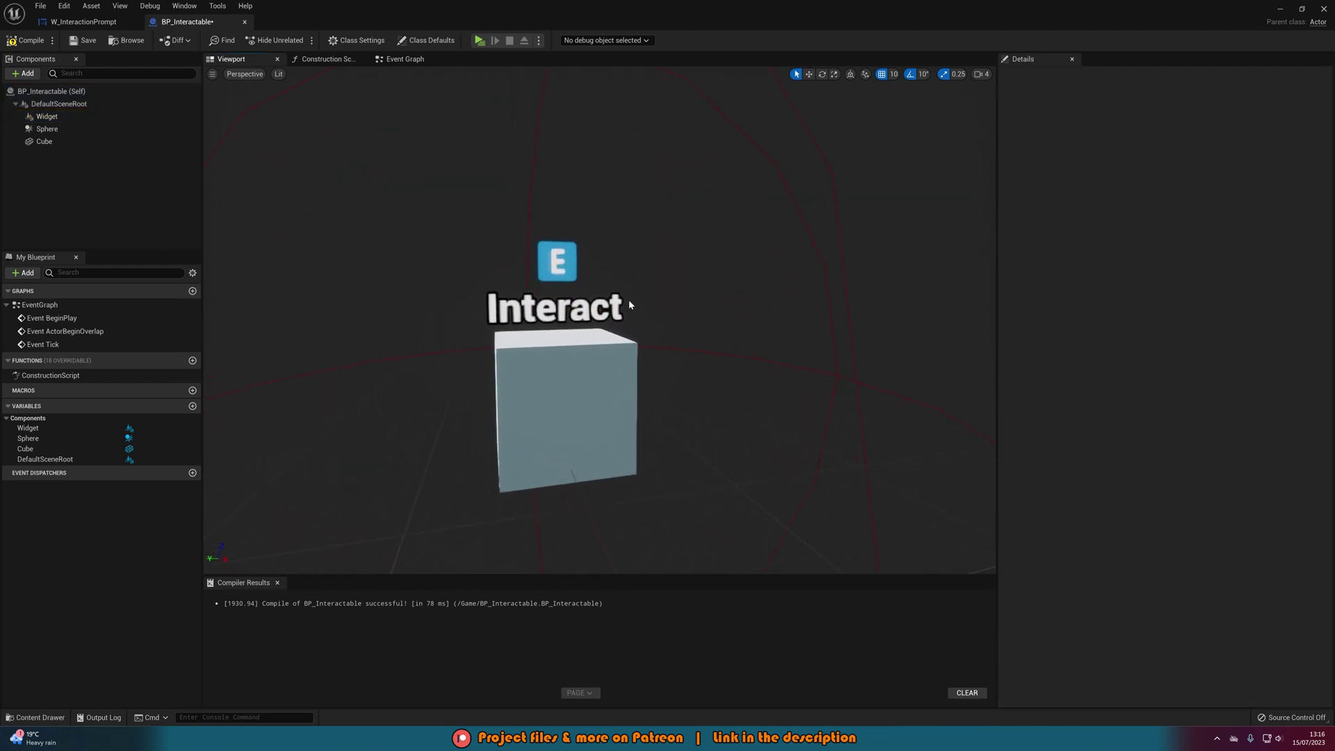
- Set the Widget component's Space to Screen in BP_Interactable, then compile and save the blueprint
left_click_drag(555, 278, 530, 287)
left_click(540, 291)
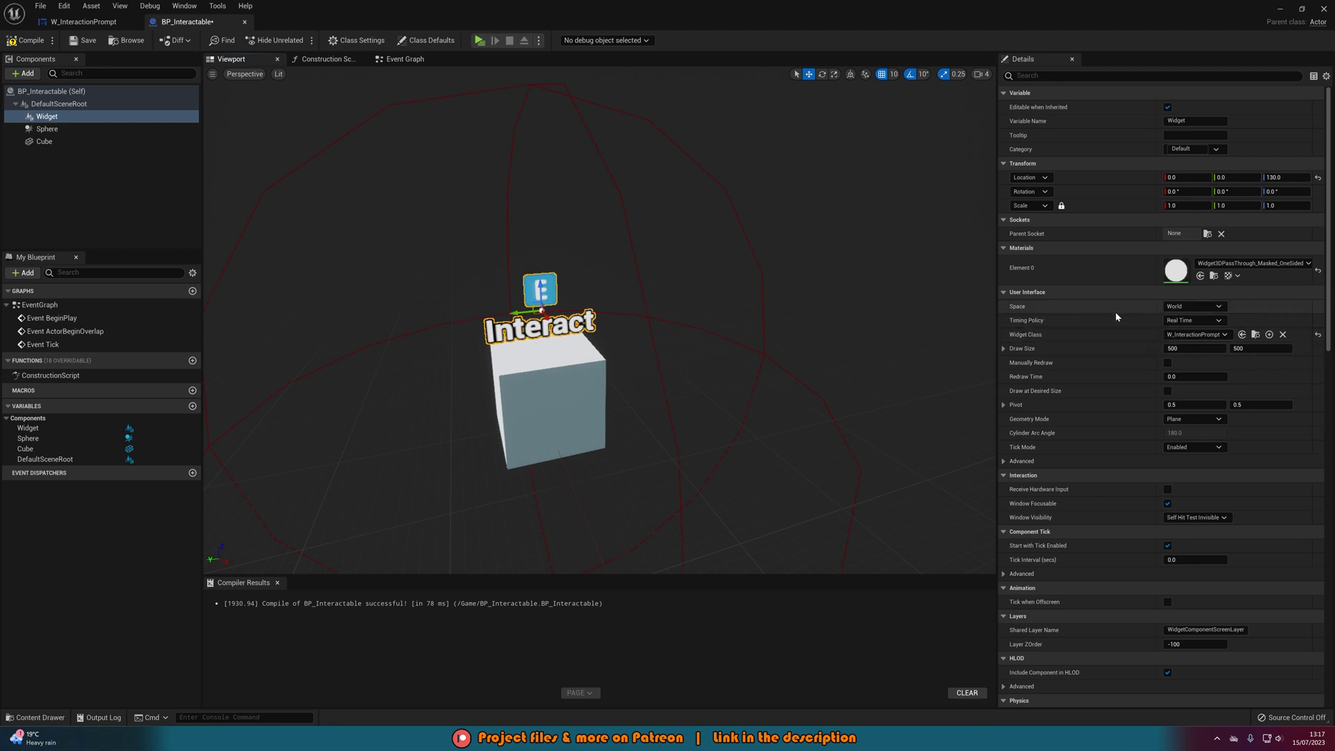
left_click(1191, 306)
left_click(1182, 327)
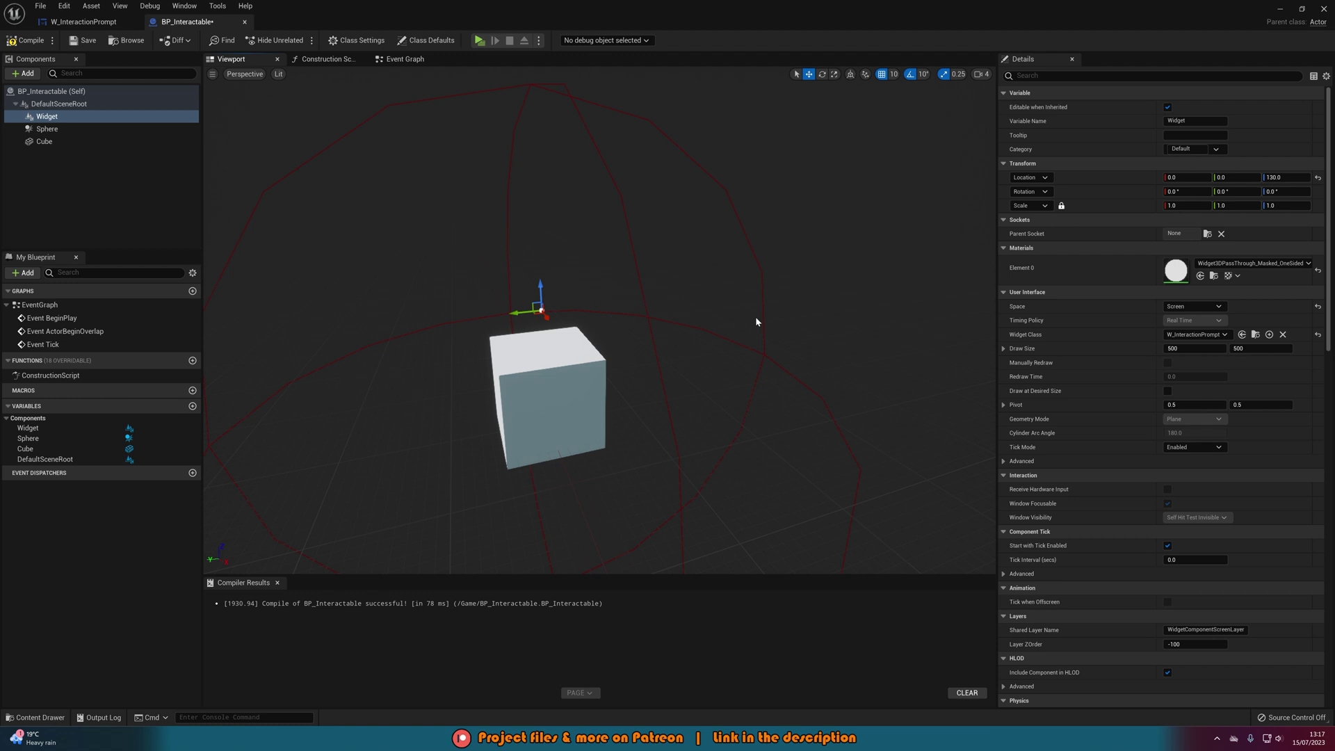
left_click(26, 40)
left_click(82, 41)
- Delete all the default event nodes from BP_Interactable's Event Graph
left_click(395, 60)
left_click_drag(474, 178, 739, 483)
key("Delete")
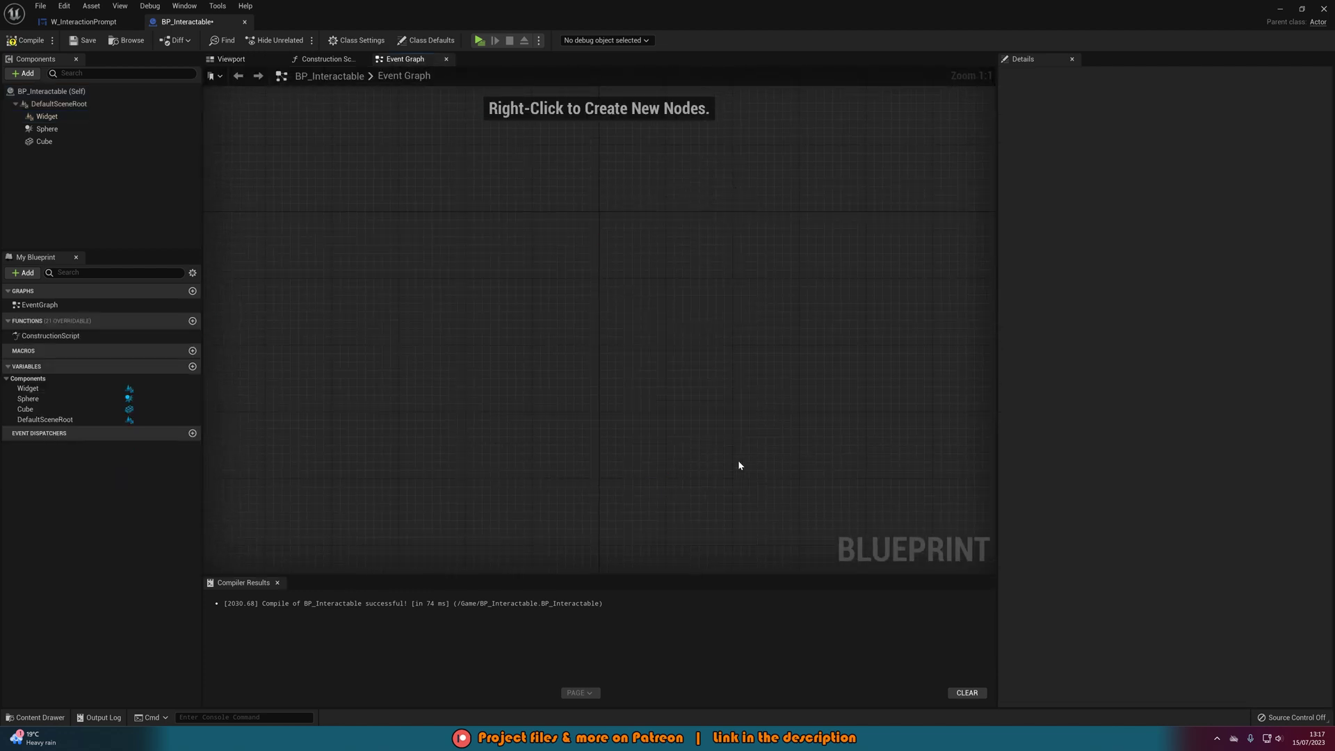
- Add On Component Begin Overlap and On Component End Overlap events for the Sphere, placing the end event beneath the begin event
right_click(98, 128)
mouse_move(168, 154)
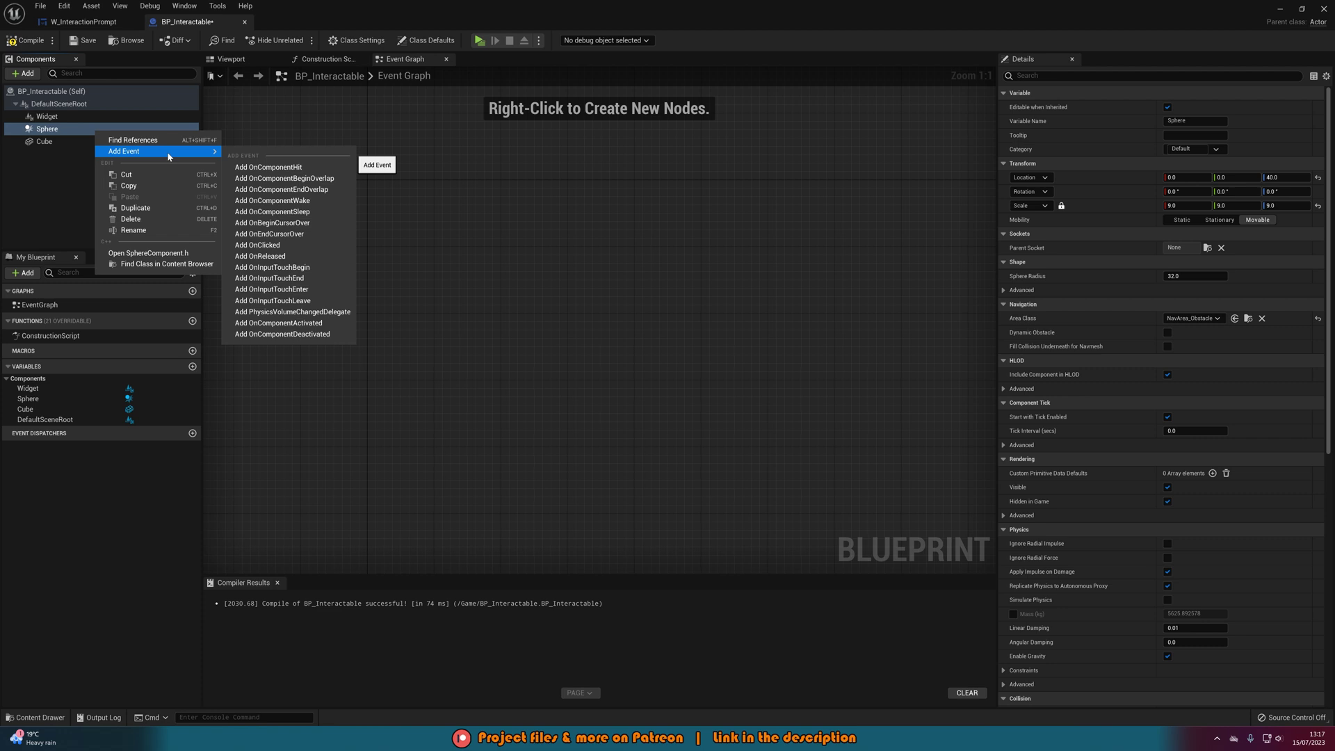
left_click(255, 178)
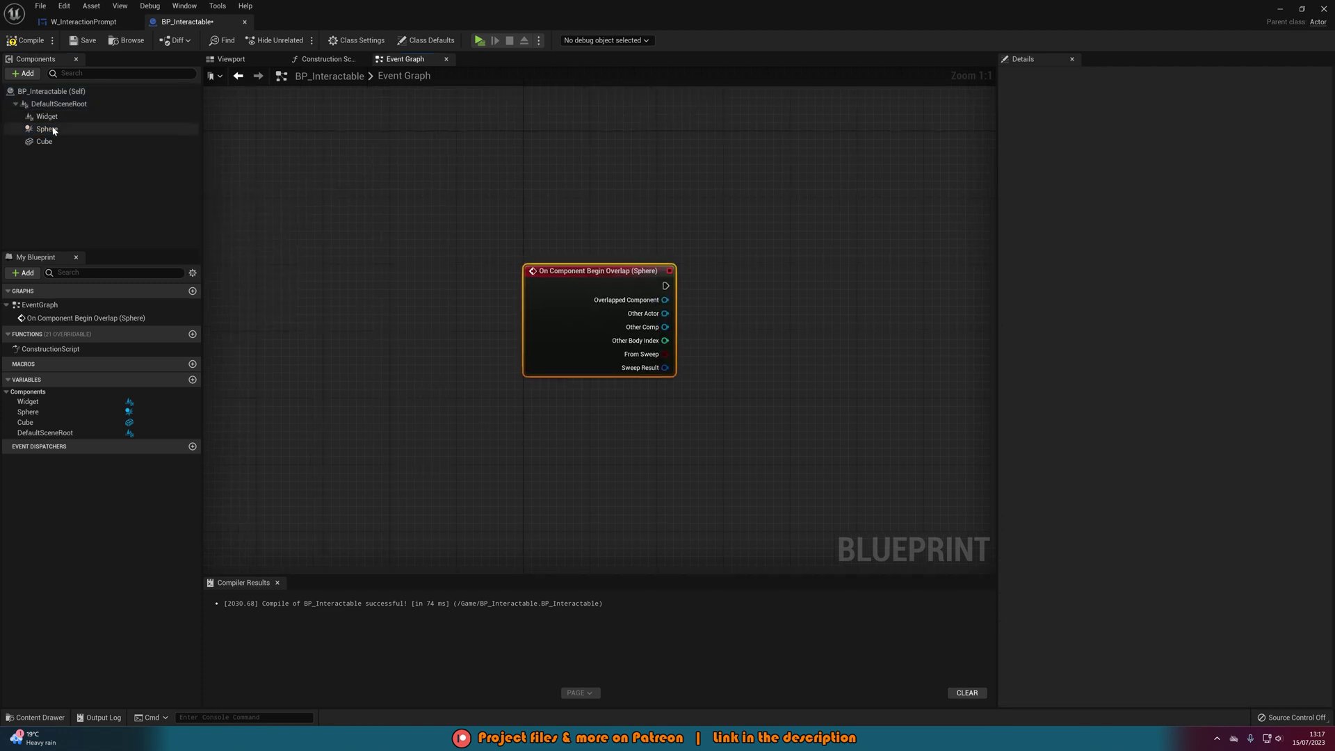
right_click(98, 128)
mouse_move(168, 154)
left_click(261, 182)
right_click_drag(564, 264, 476, 412)
left_click_drag(382, 485, 490, 220)
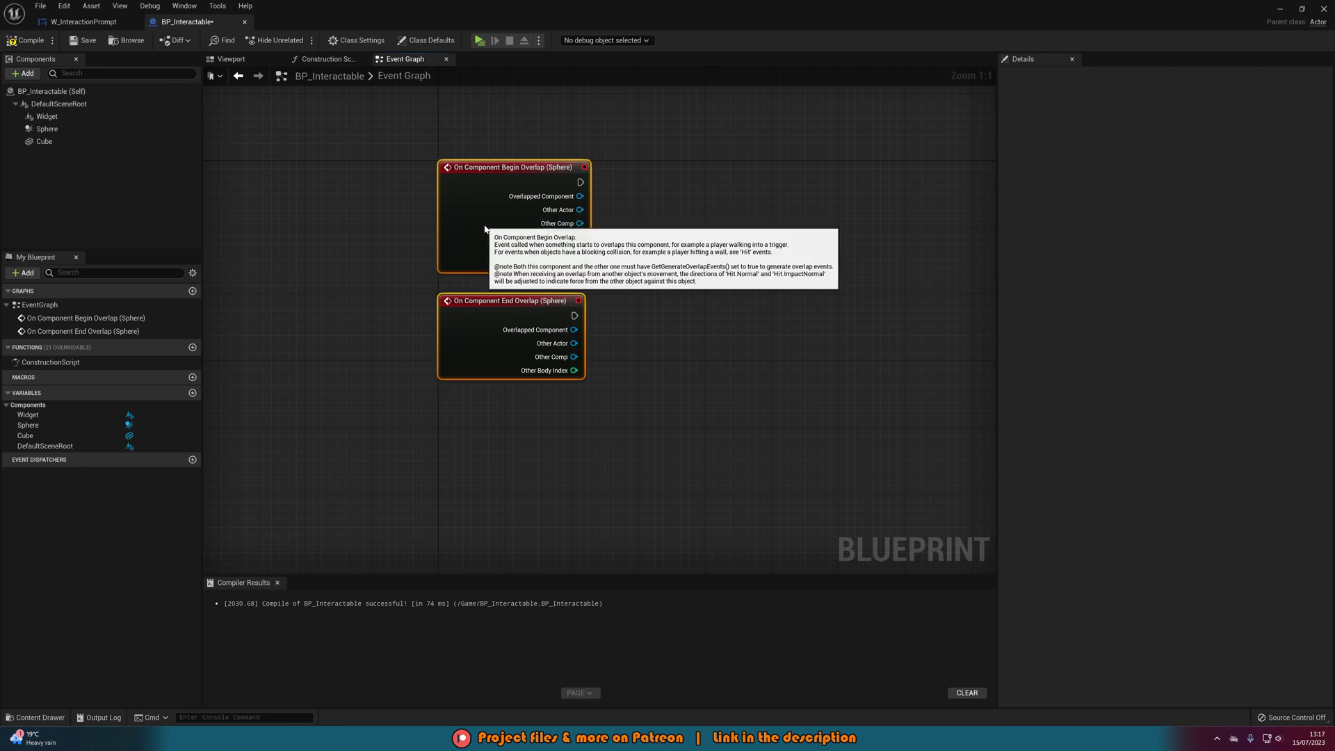
right_click_drag(612, 237, 518, 309)
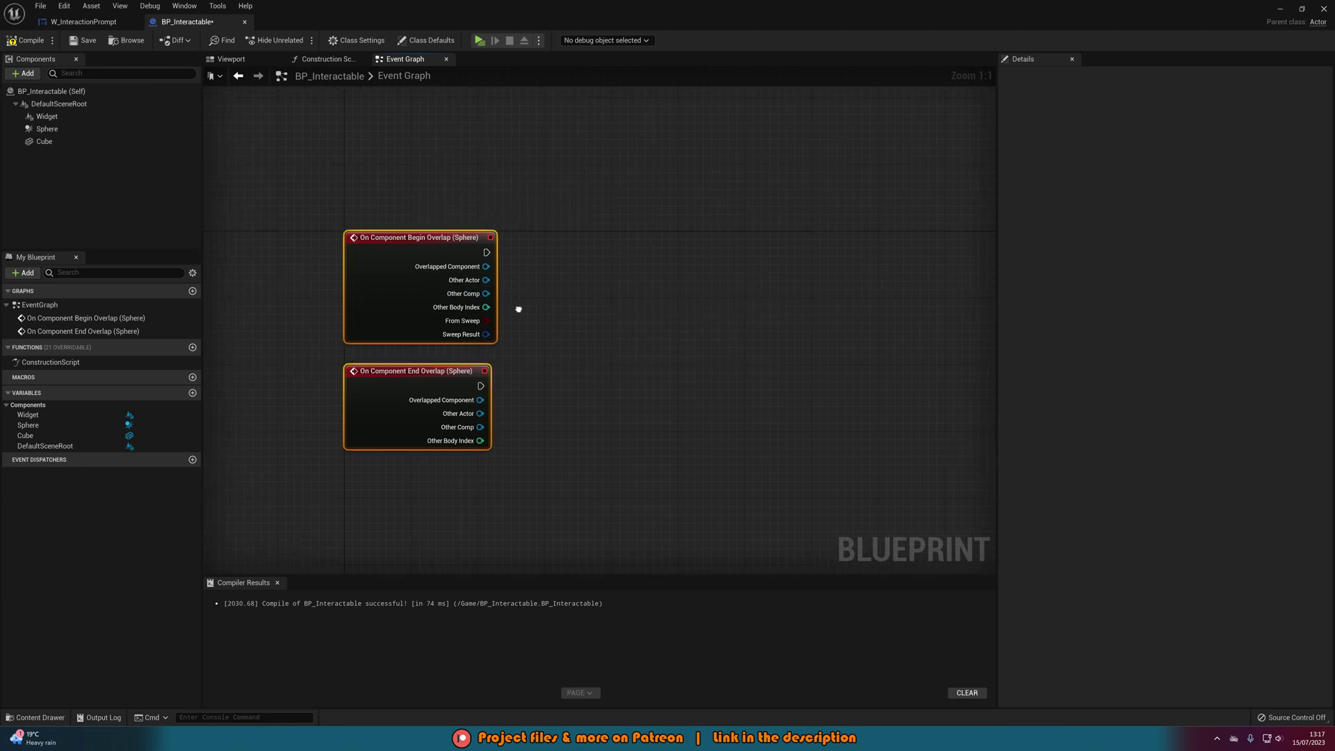
- Turn off the Widget component's default Visible setting
left_click(82, 120)
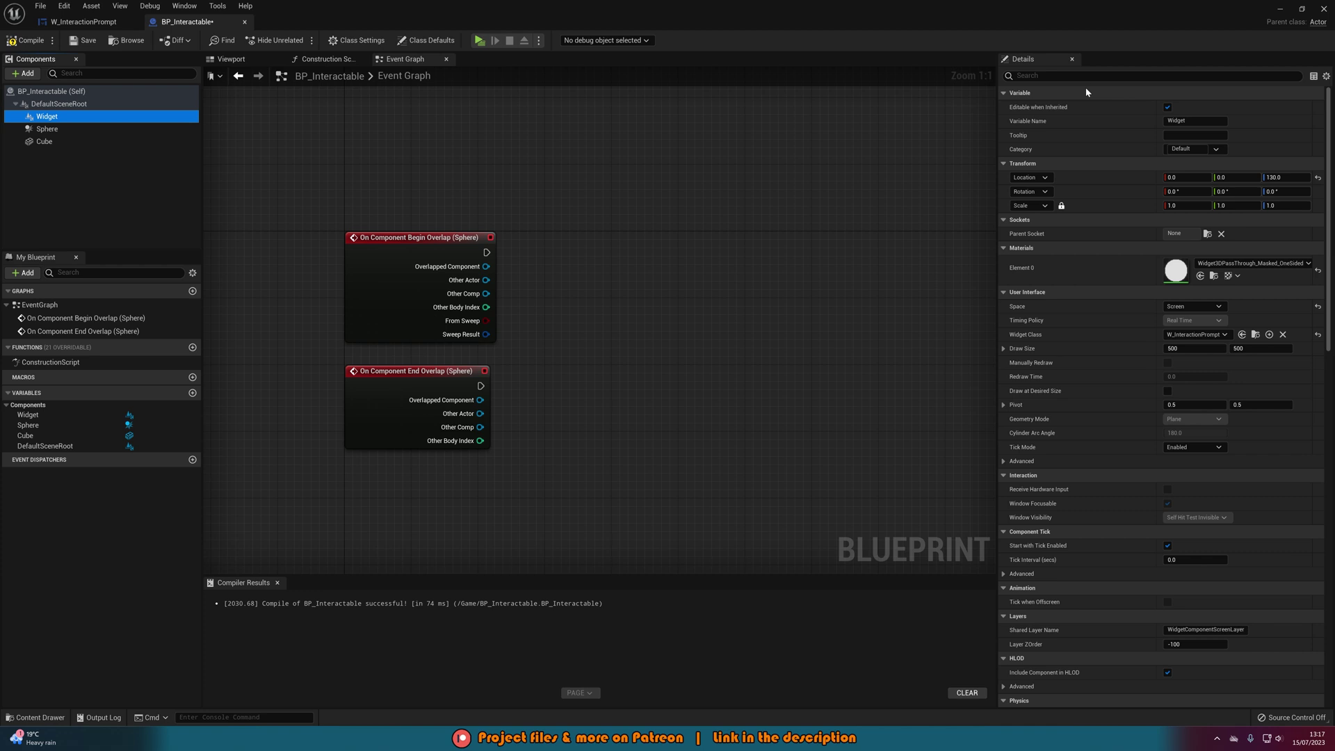
type("vb")
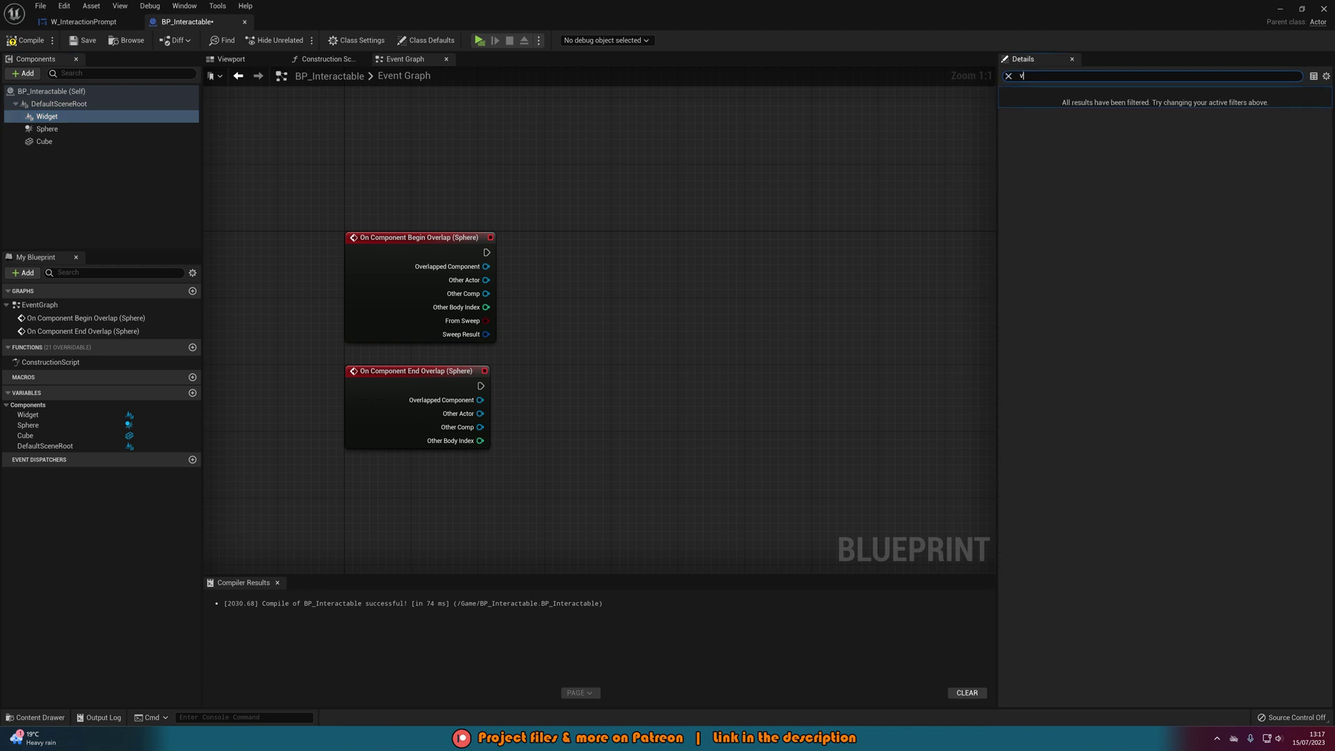
type("isi")
left_click(1165, 137)
left_click(1008, 75)
- Run a Set Visibility node targeting the Widget from the Sphere's Begin Overlap event, with New Visibility enabled
left_click_drag(78, 118, 488, 253)
type("set visi")
key("Return")
left_click_drag(641, 306, 679, 234)
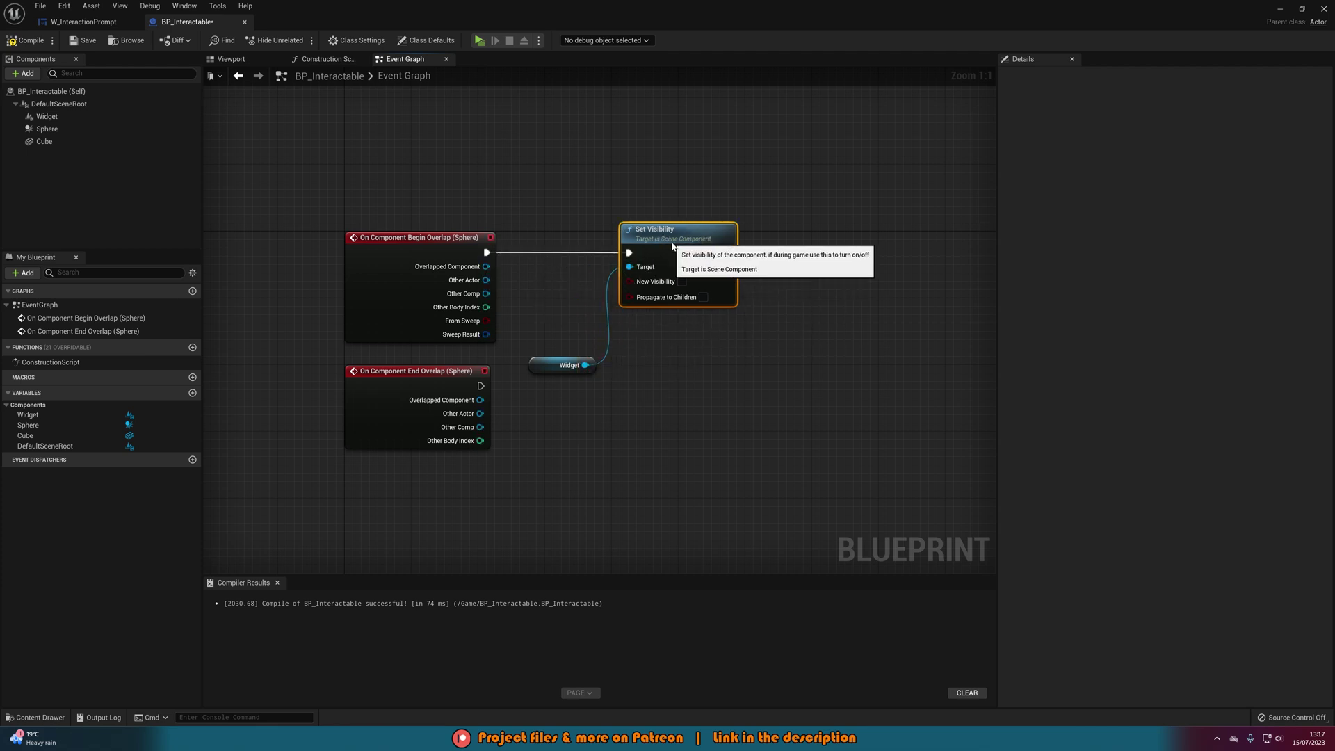
left_click(682, 281)
- Duplicate Set Visibility for the End Overlap event with New Visibility off and the Widget as target, then compile and close the blueprint
left_click(523, 358)
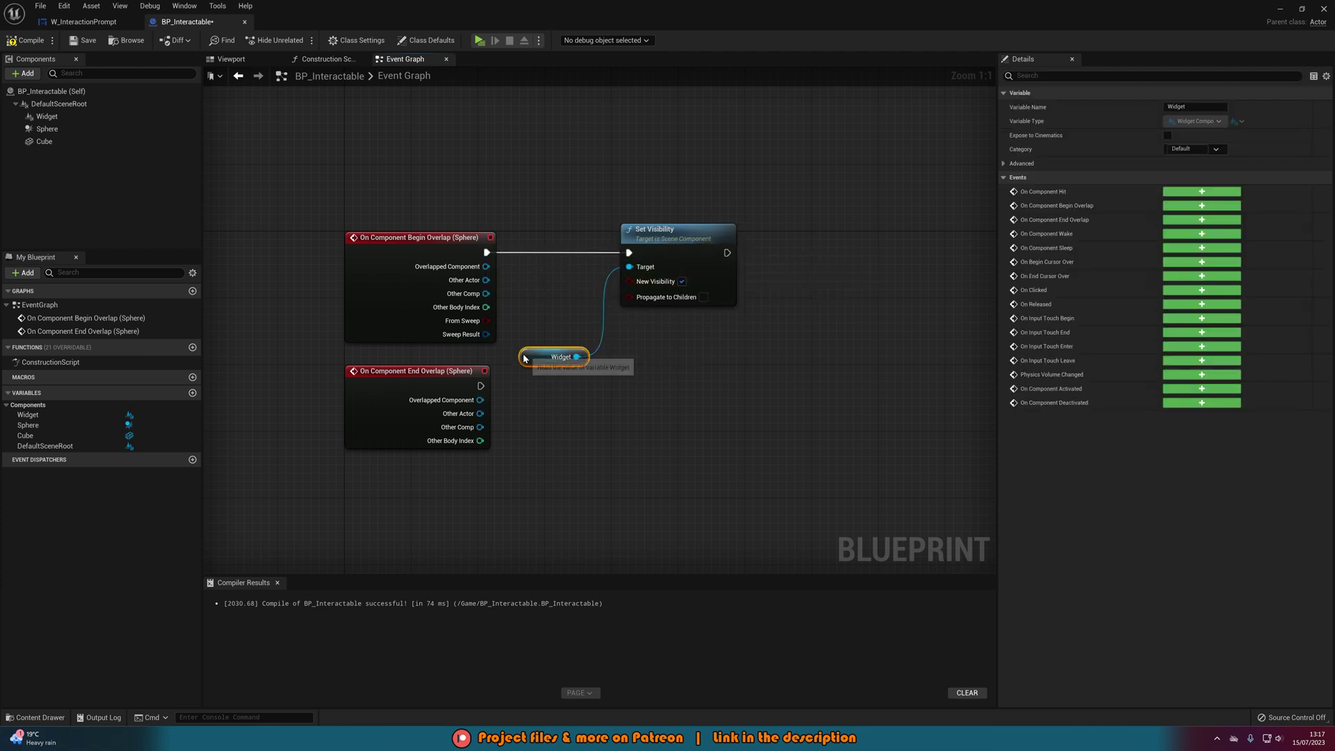
left_click(657, 254)
key("ctrl+c")
key("ctrl+v")
left_click_drag(480, 386, 598, 411)
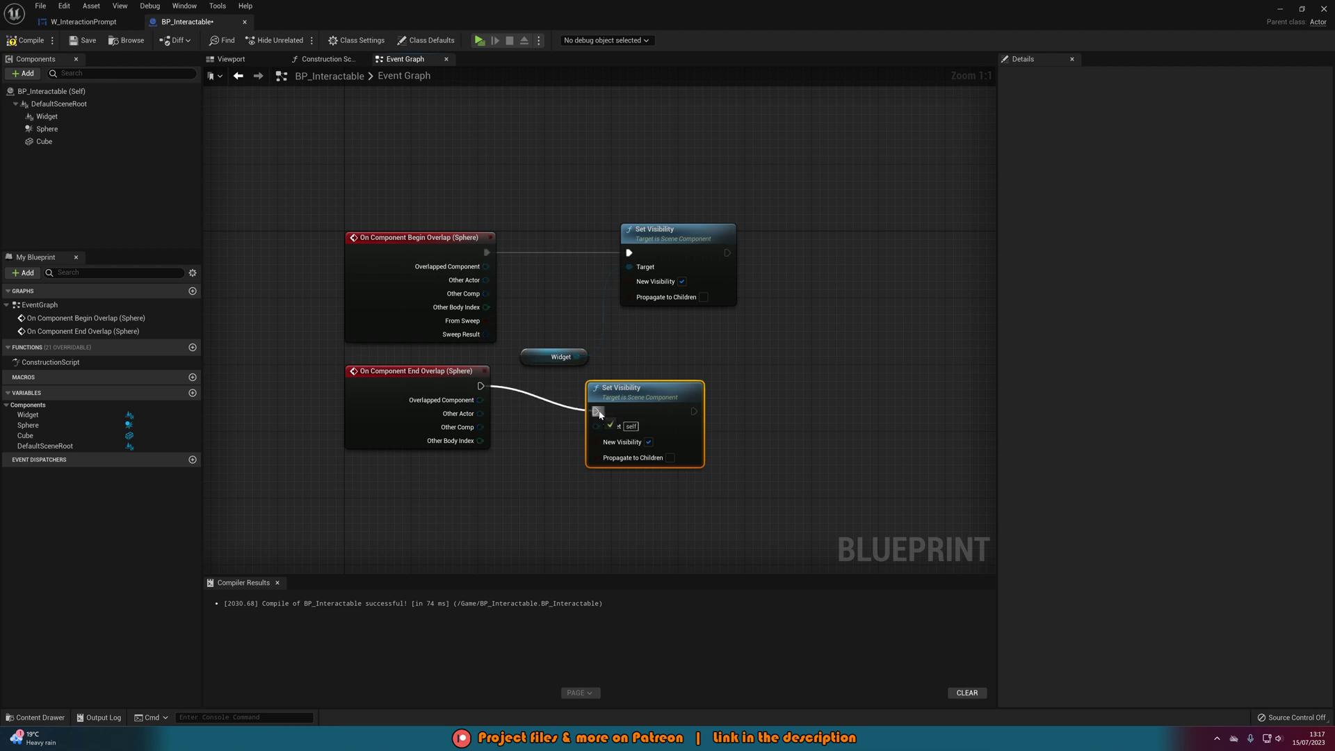
left_click(648, 441)
left_click_drag(576, 357, 665, 388)
left_click(649, 327)
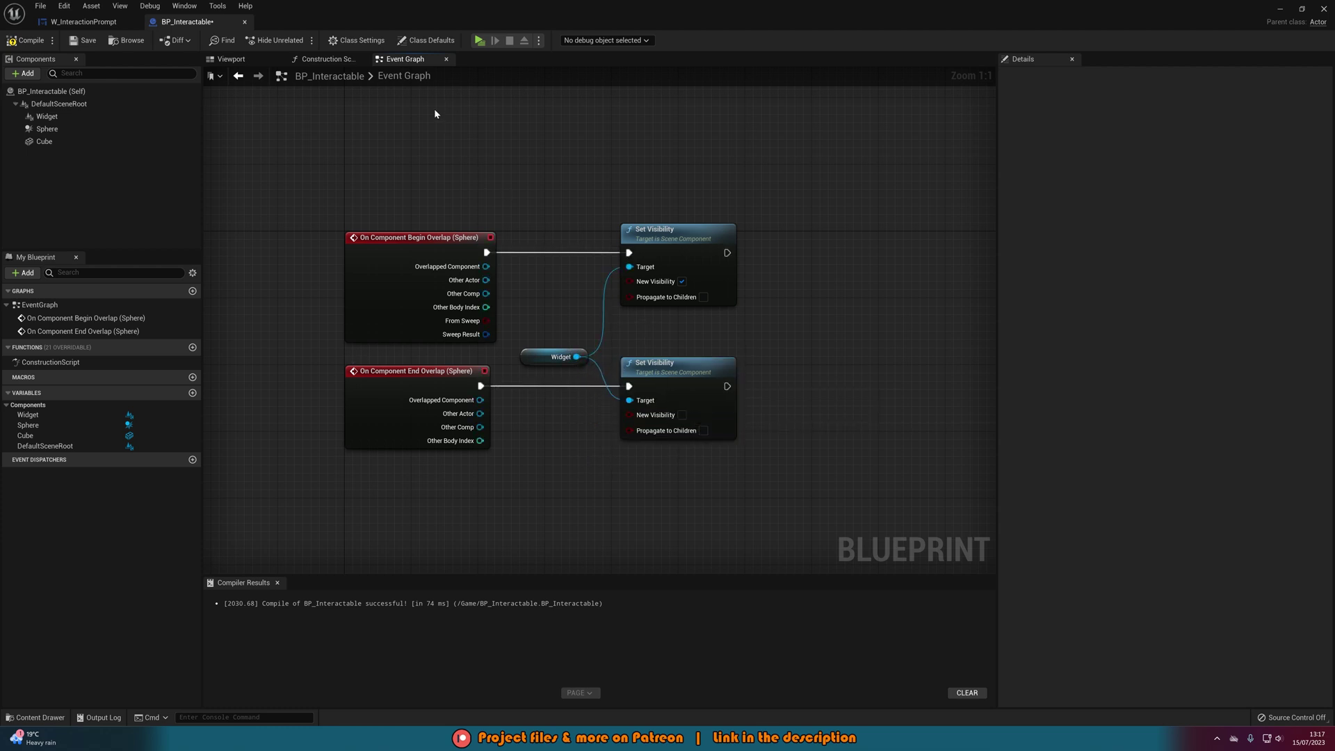
left_click(26, 40)
left_click(1320, 10)
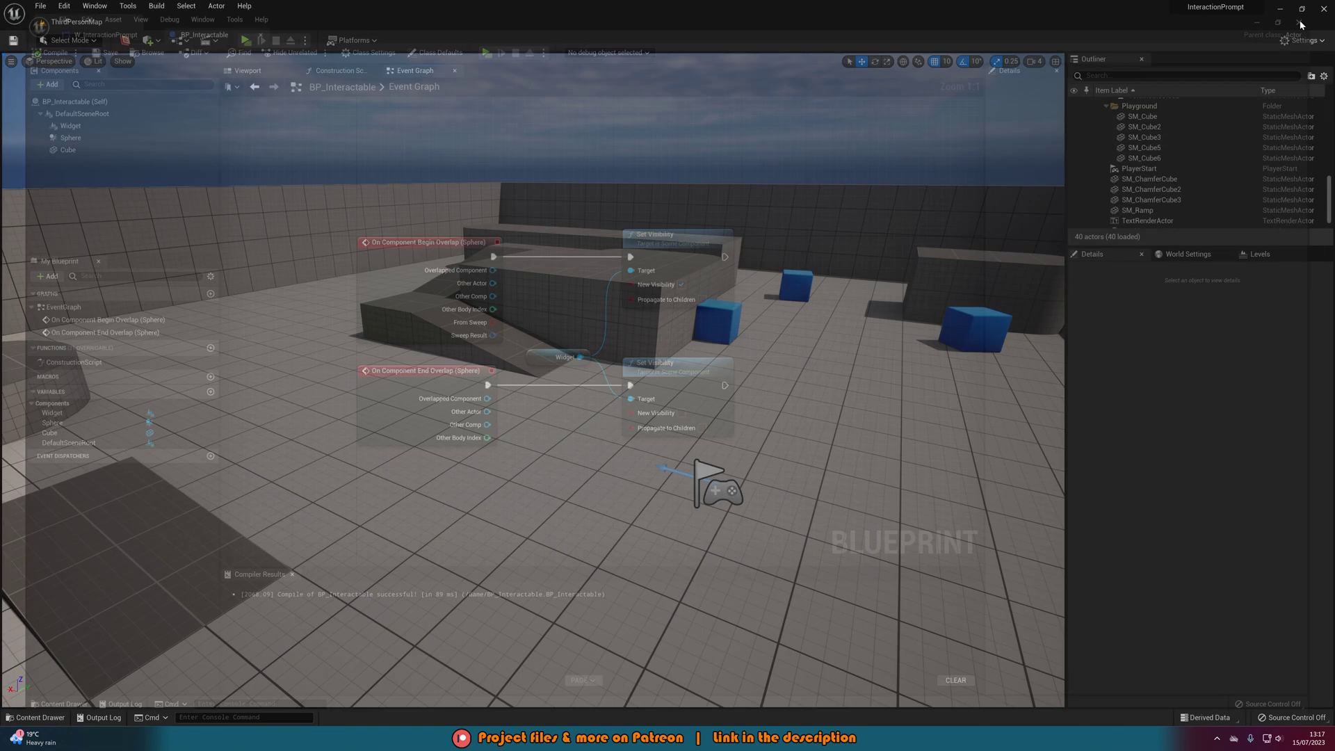
- Place three BP_Interactable actors on the floor of ThirdPersonMap, rotating the second and third to different angles
key("ctrl+space")
left_click_drag(522, 546, 223, 329)
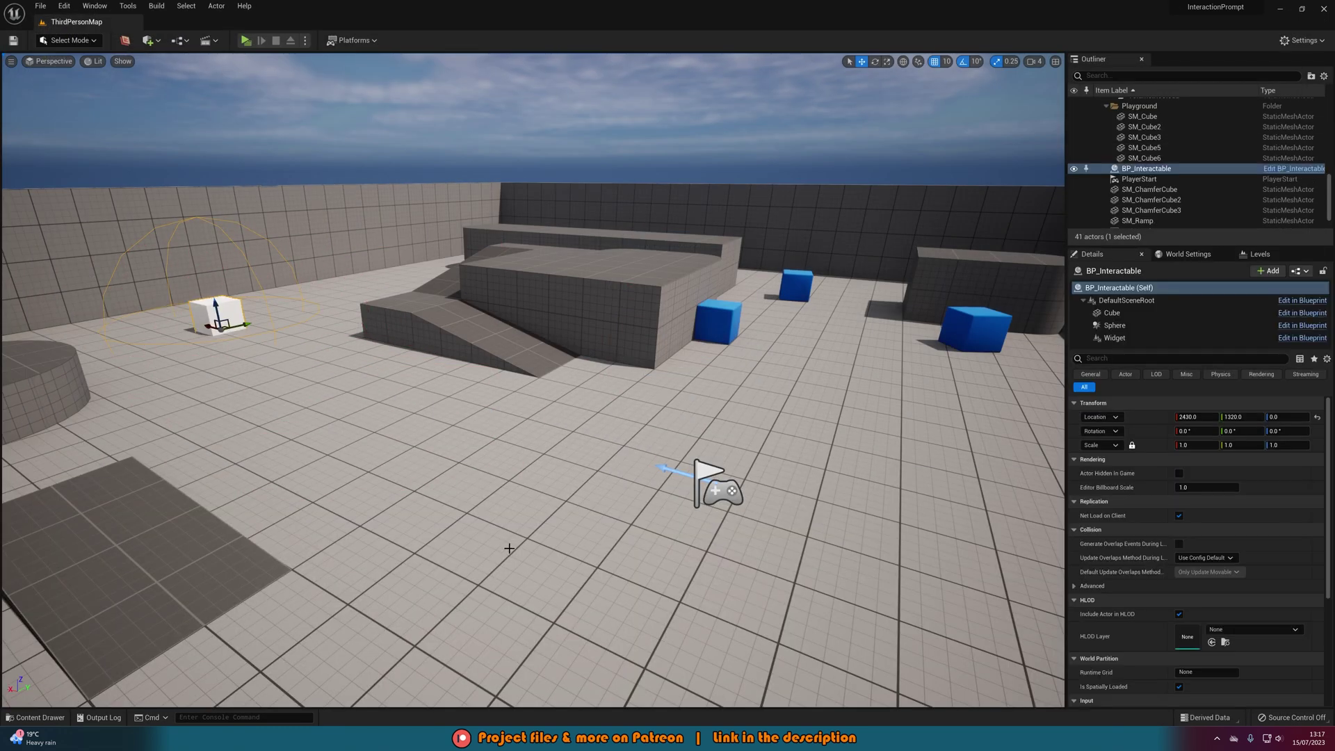
key("ctrl+space")
left_click_drag(520, 549, 817, 379)
key("e")
key("w")
key("ctrl+space")
left_click_drag(469, 433, 372, 467)
key("e")
key("w")
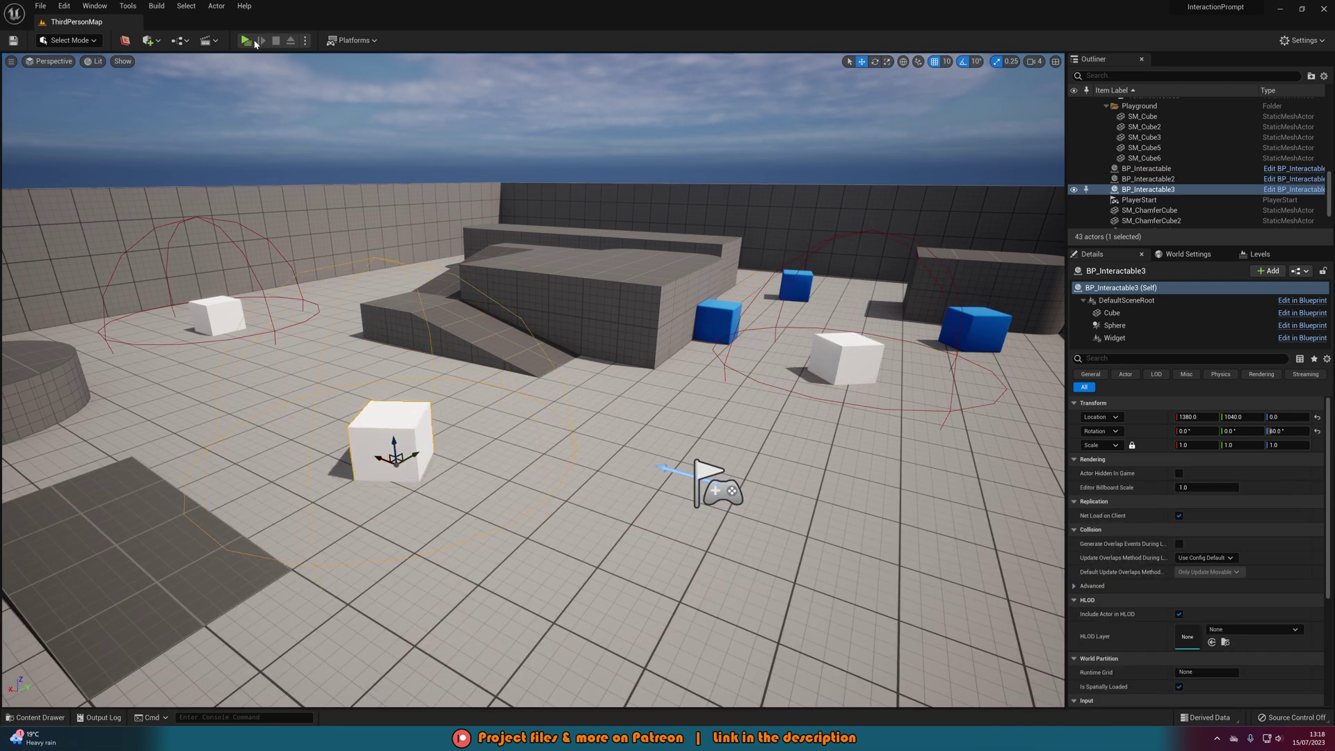
- Play the level and run the character up to and away from the white cubes to test the Interact prompt
left_click(247, 40)
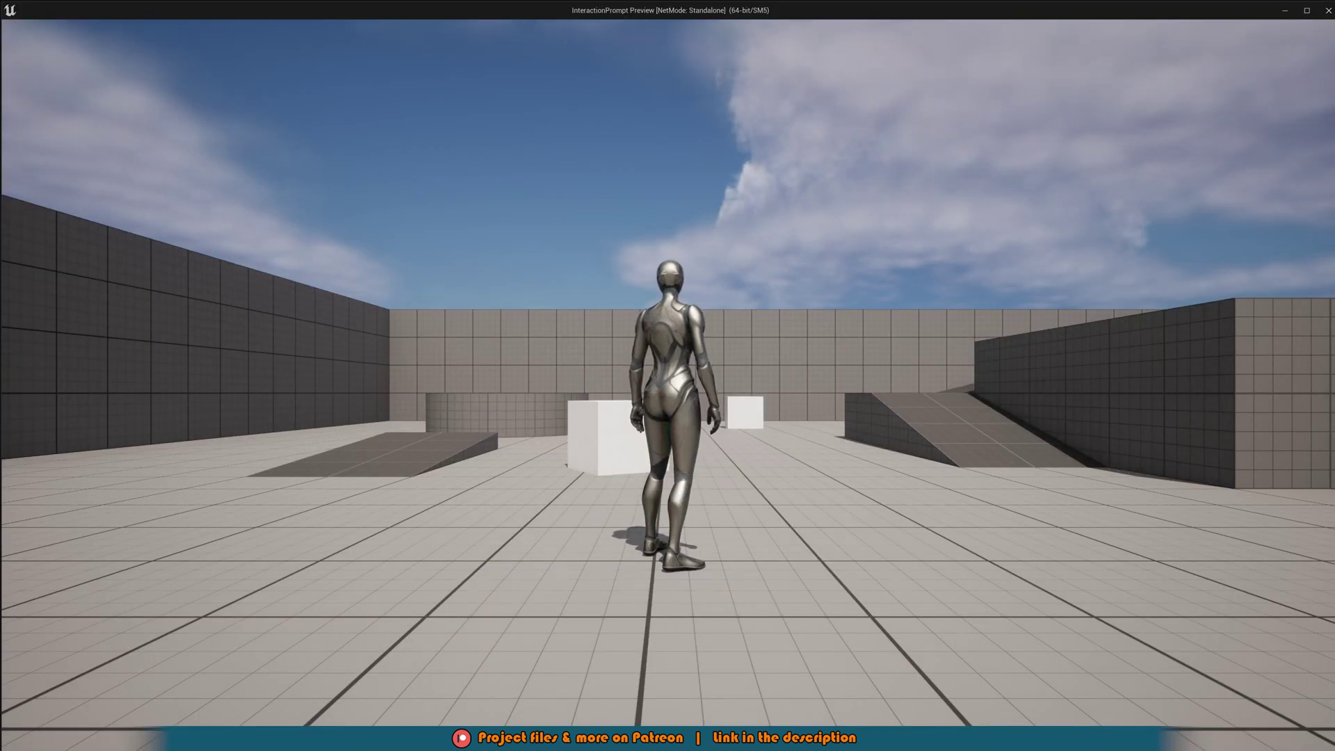
key("w")
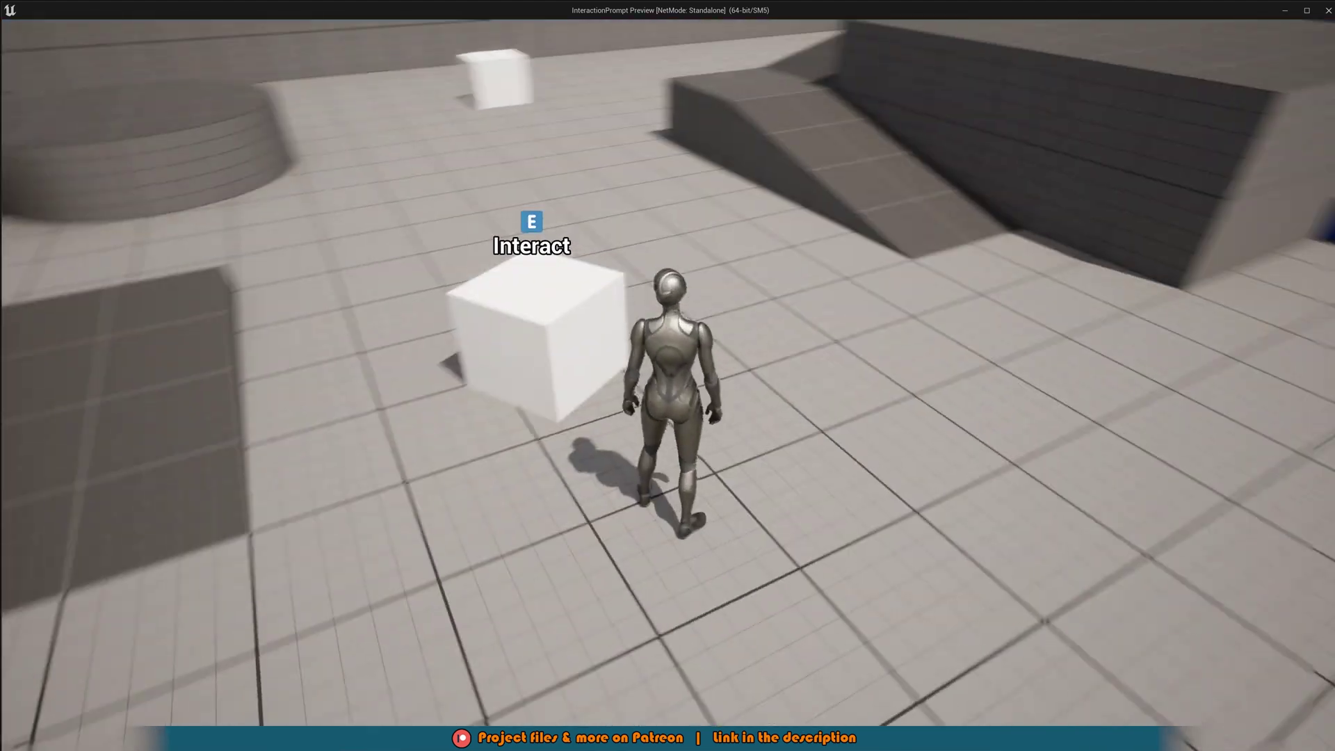
key("d")
key("d")
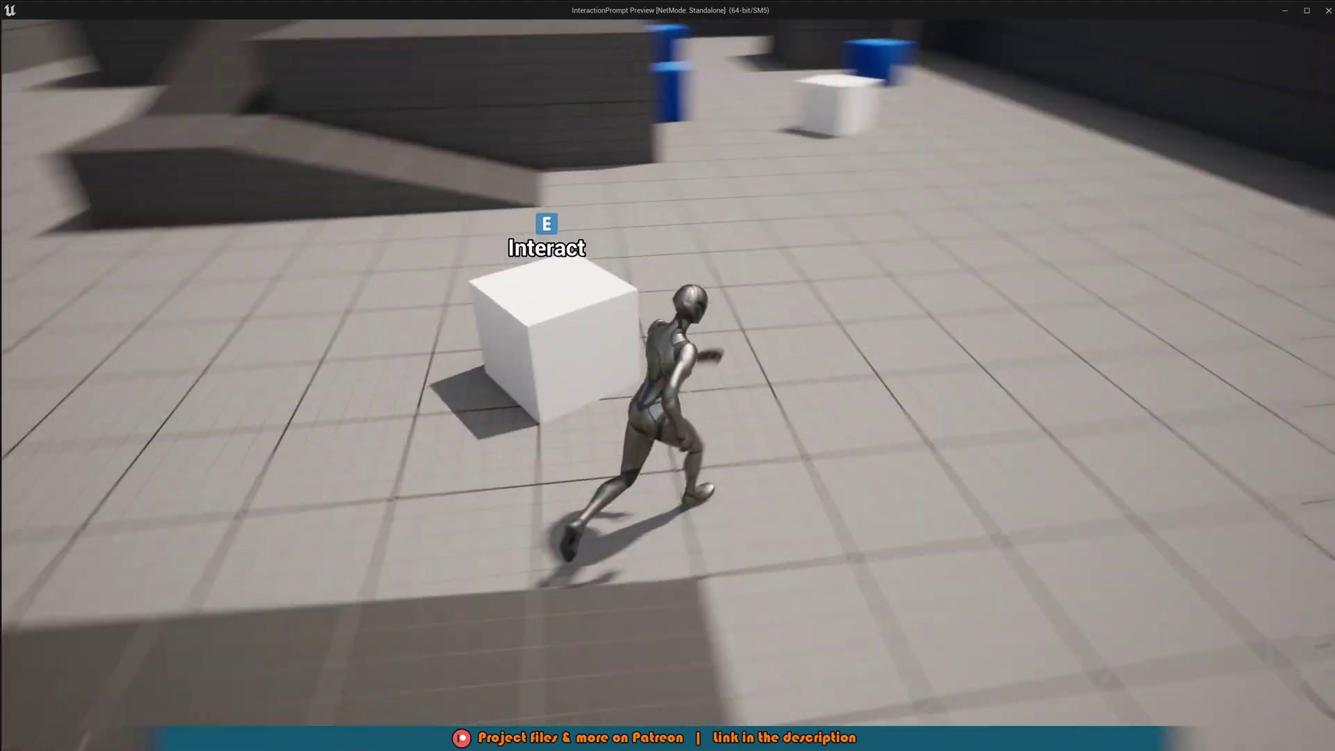
key("s")
key("d")
key("w")
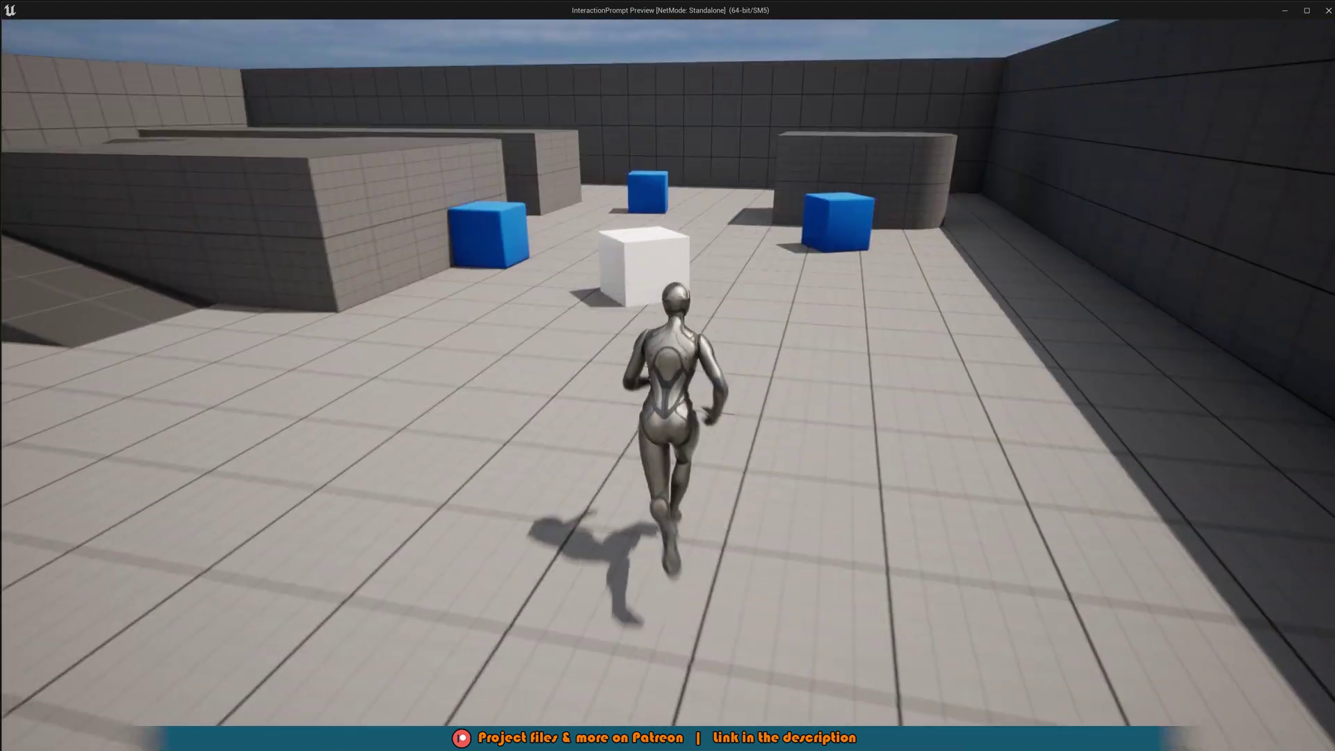
key("w")
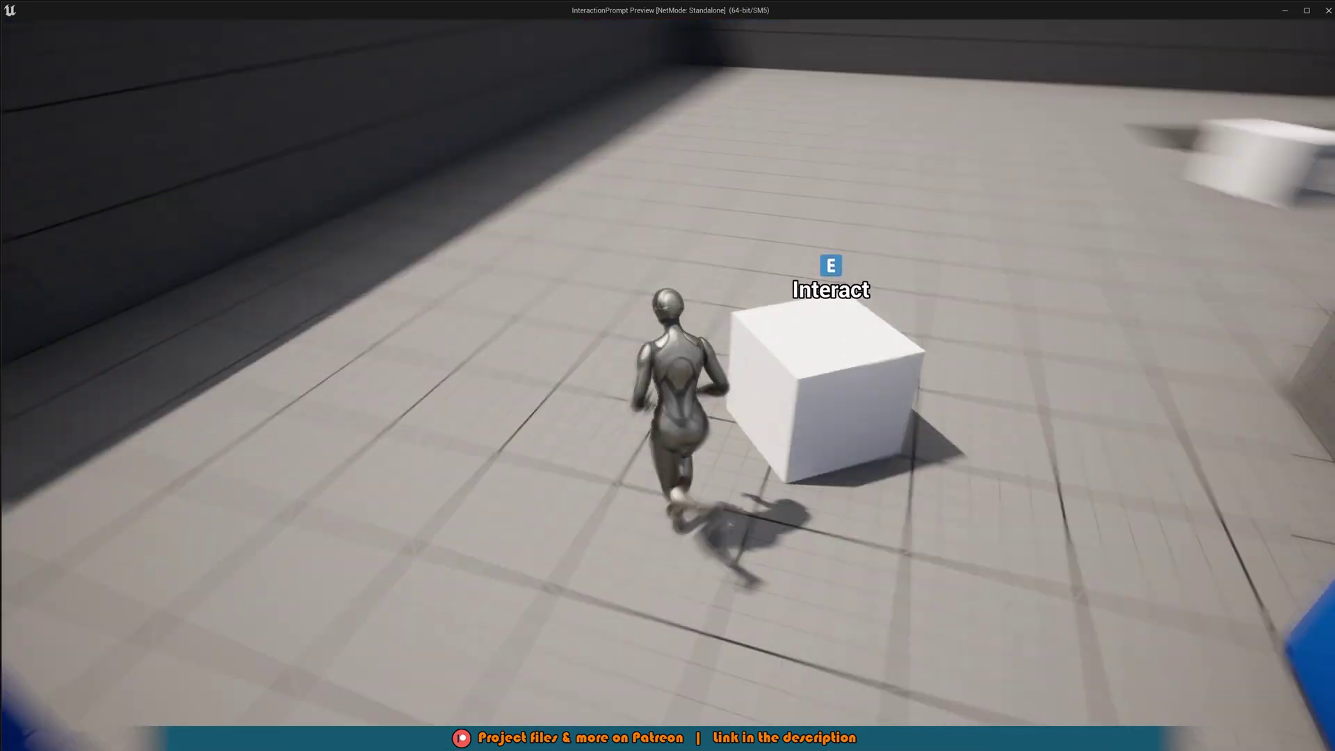
key("w")
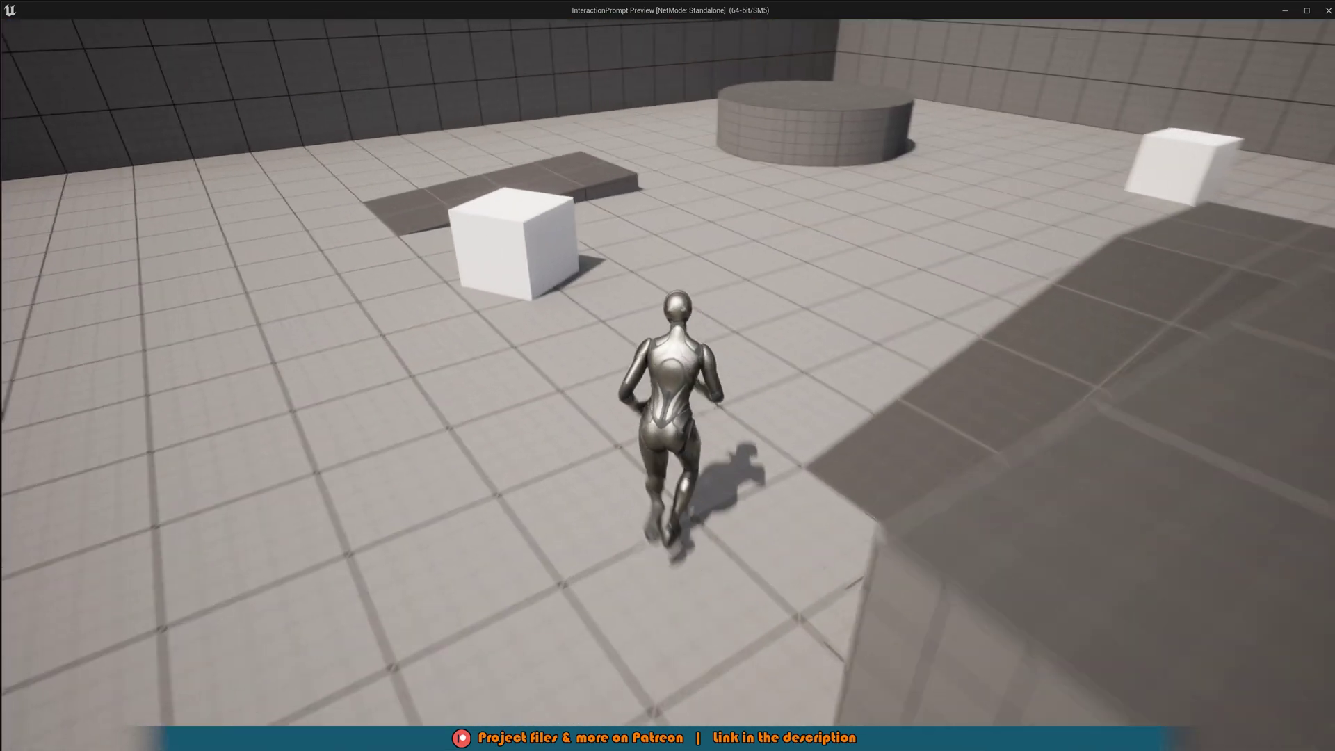
key("s")
key("d")
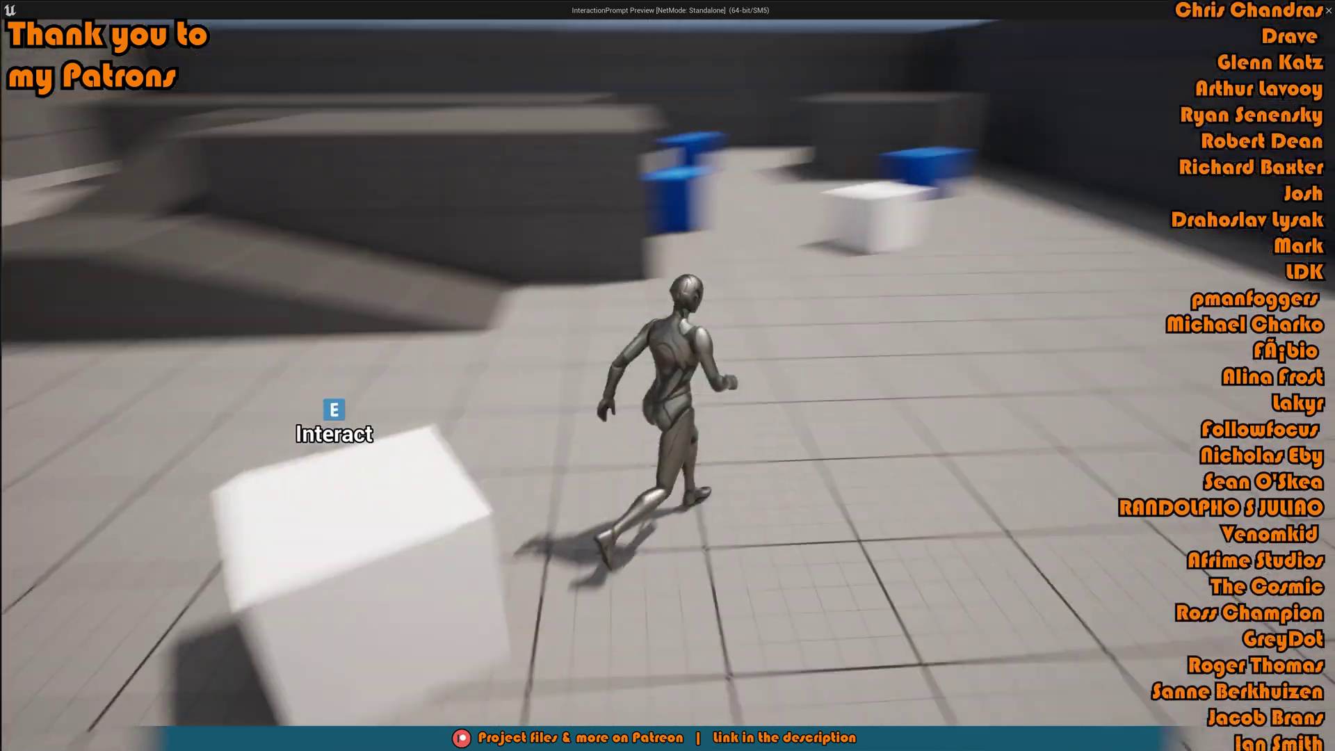
key("w")
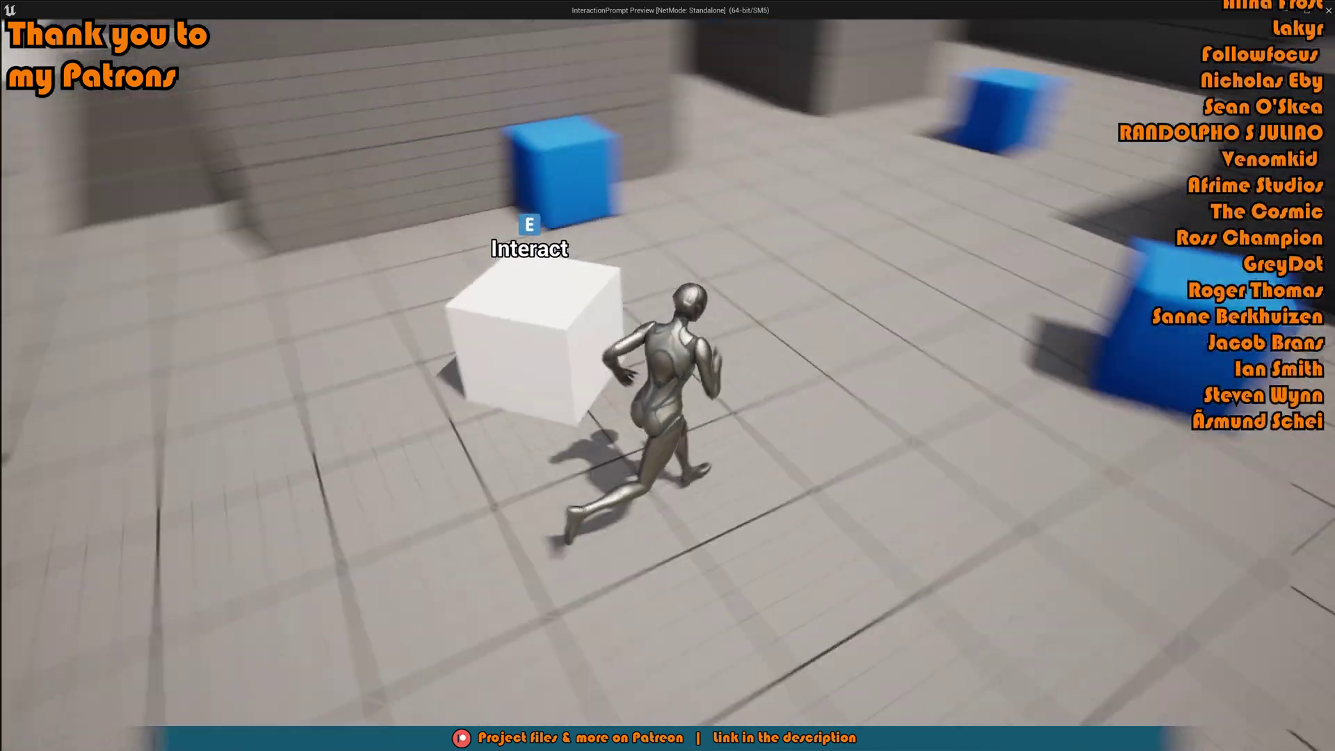